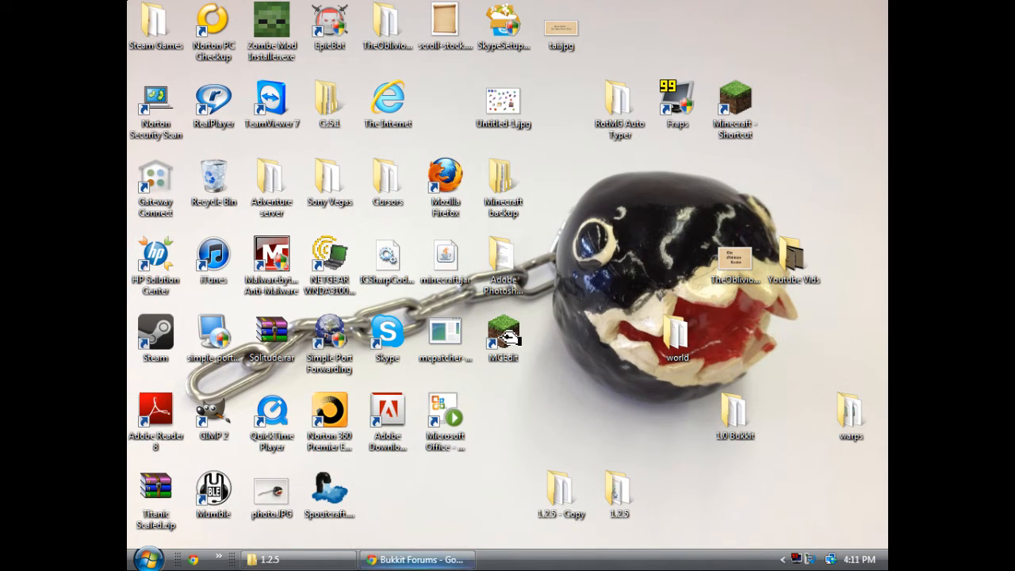
mouse_move(298, 559)
left_click(409, 561)
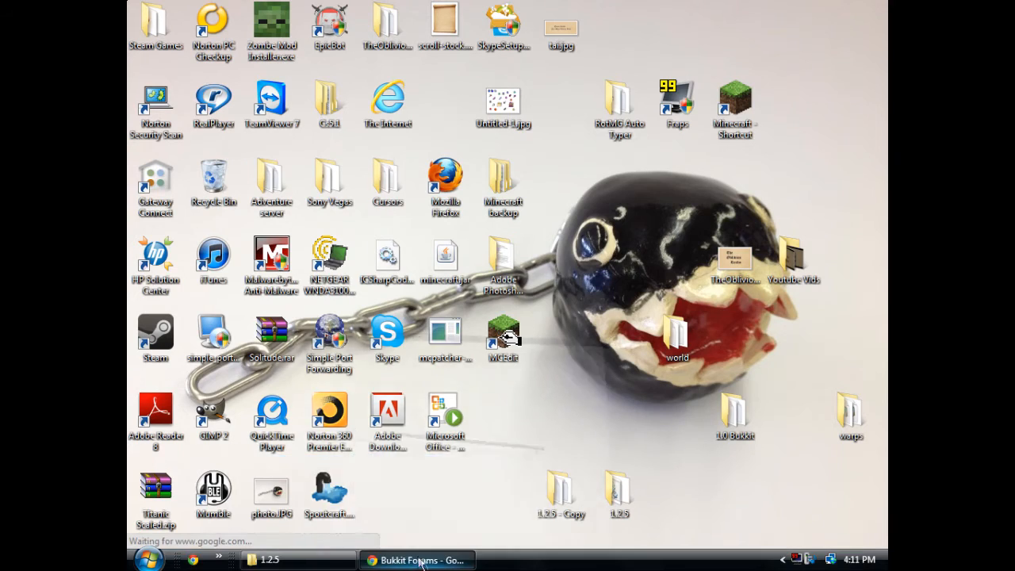
left_click(407, 561)
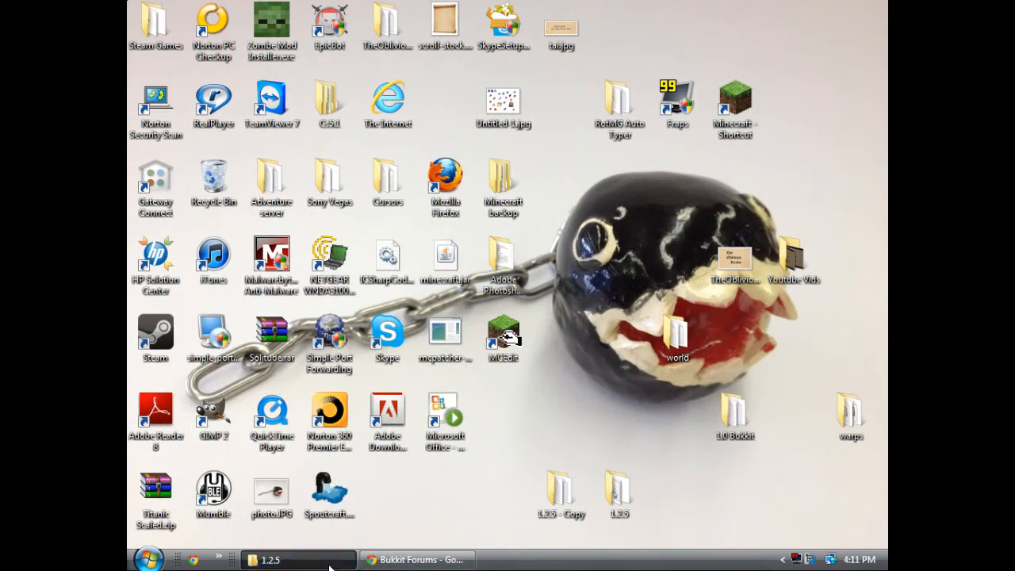
left_click(269, 560)
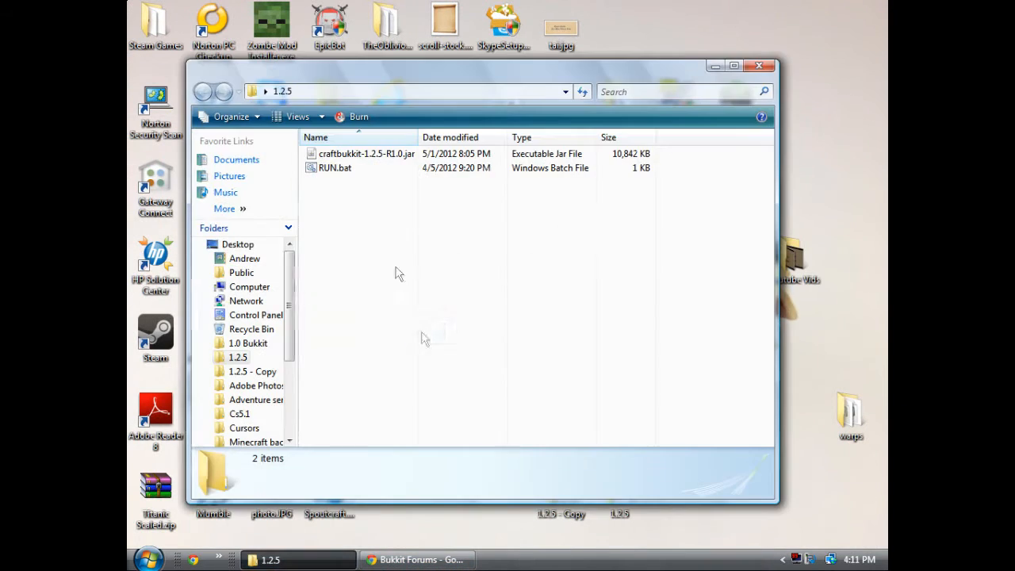
left_click(285, 560)
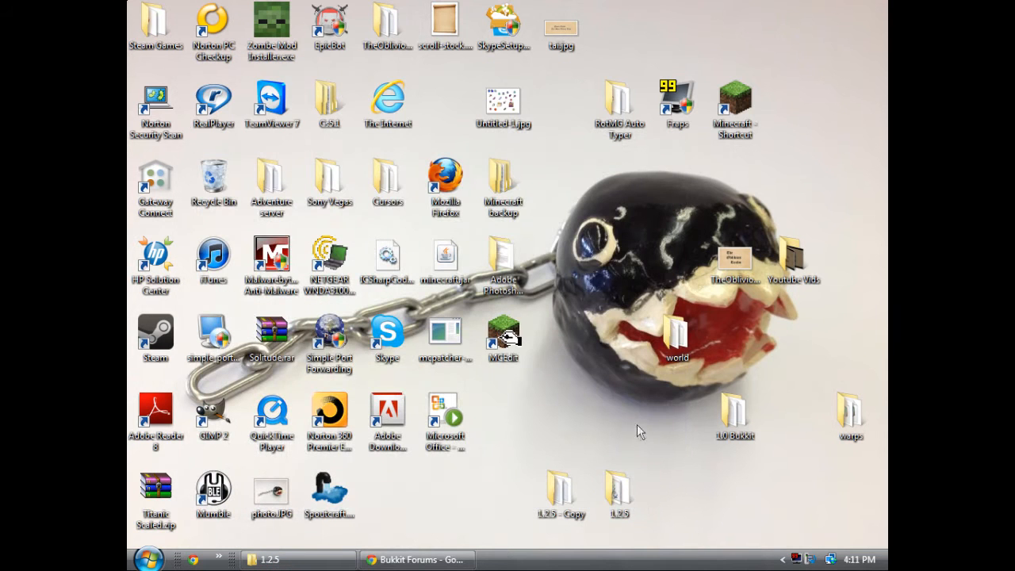
left_click_drag(564, 372, 467, 468)
mouse_move(298, 559)
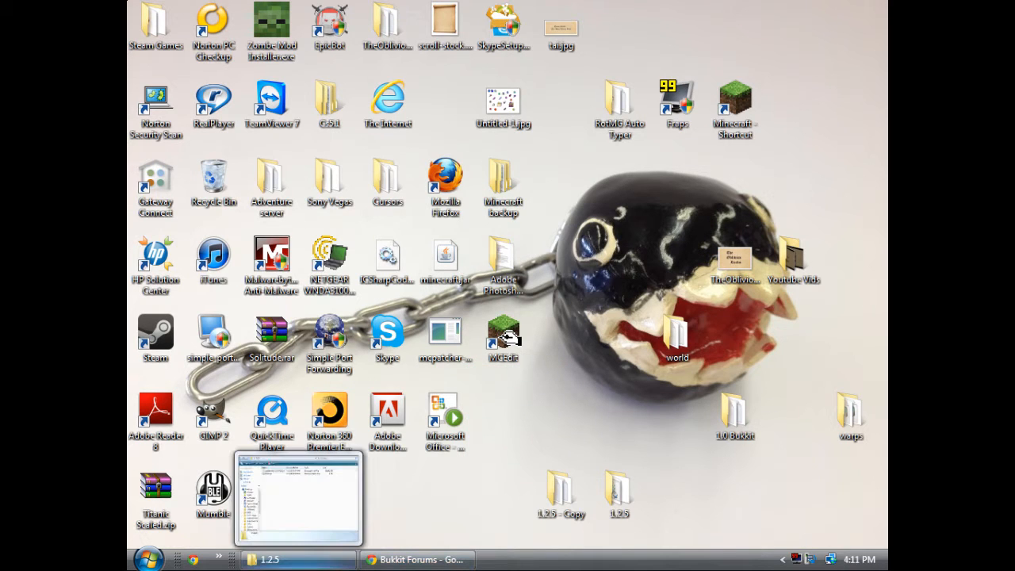
Open the Get CraftBukkit page from the Bukkit site and go to the Windows section of the server setup guide
left_click(331, 565)
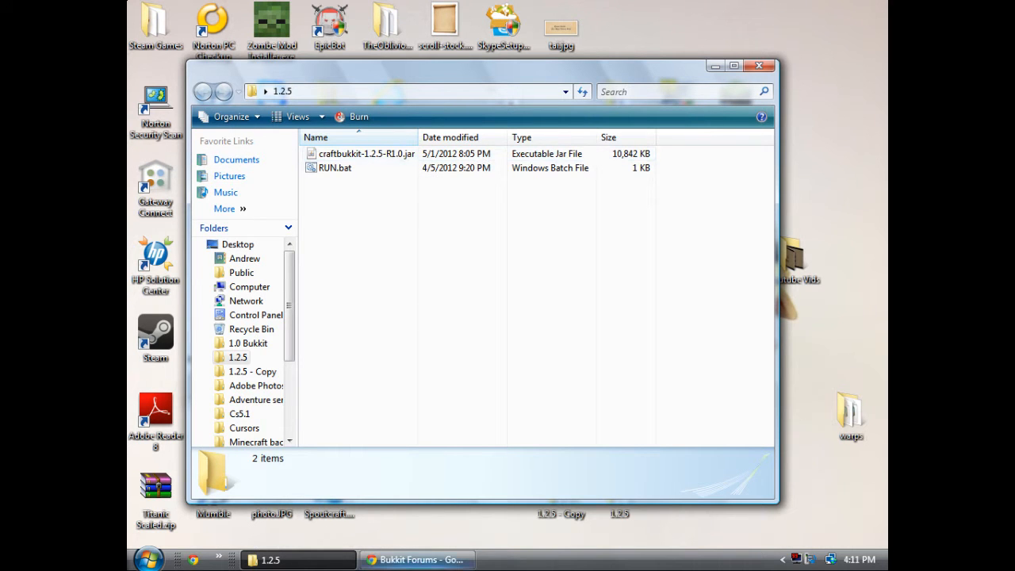
left_click(417, 560)
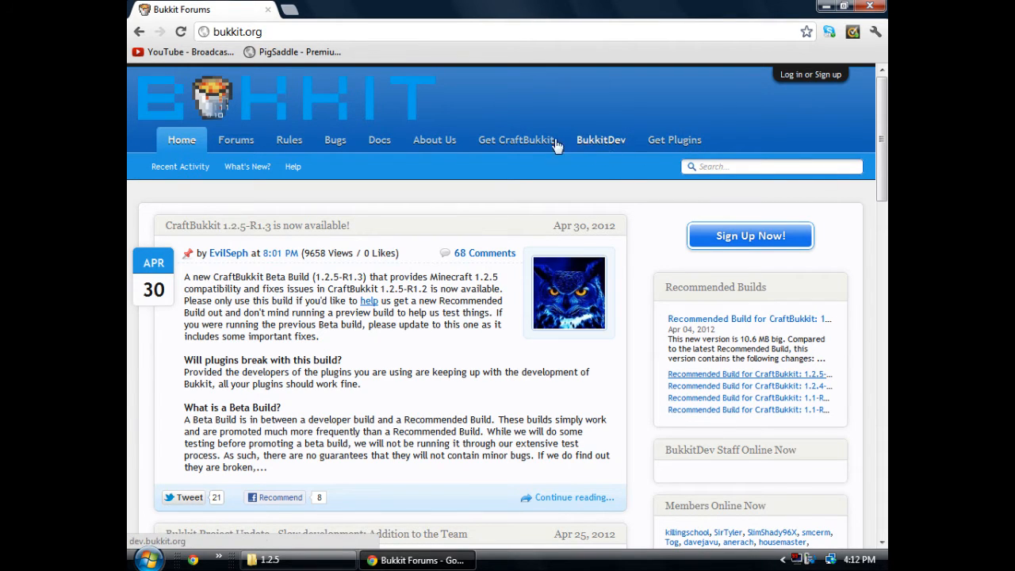
left_click(530, 144)
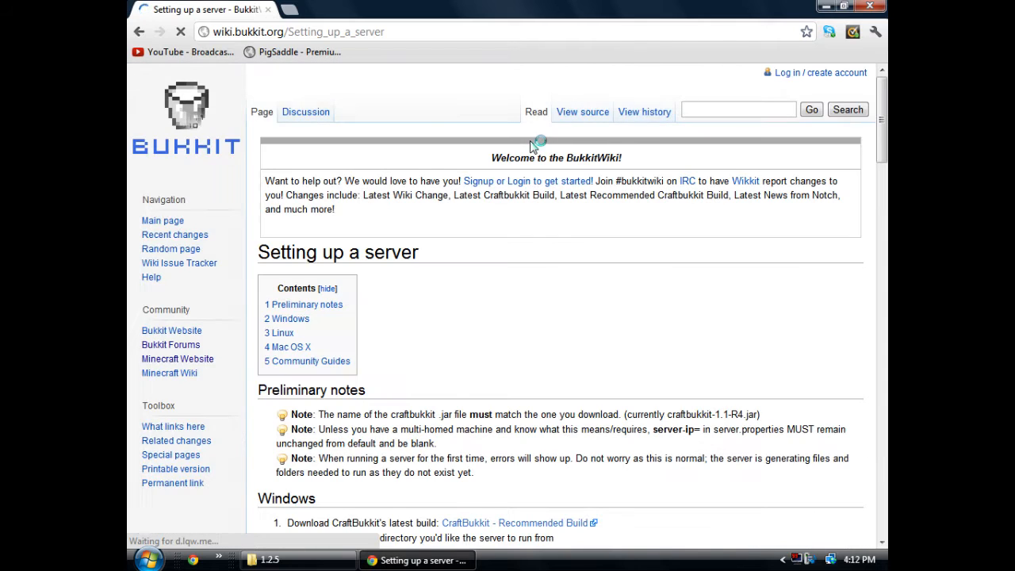
scroll(615, 325, "down", 3)
scroll(619, 338, "down", 5)
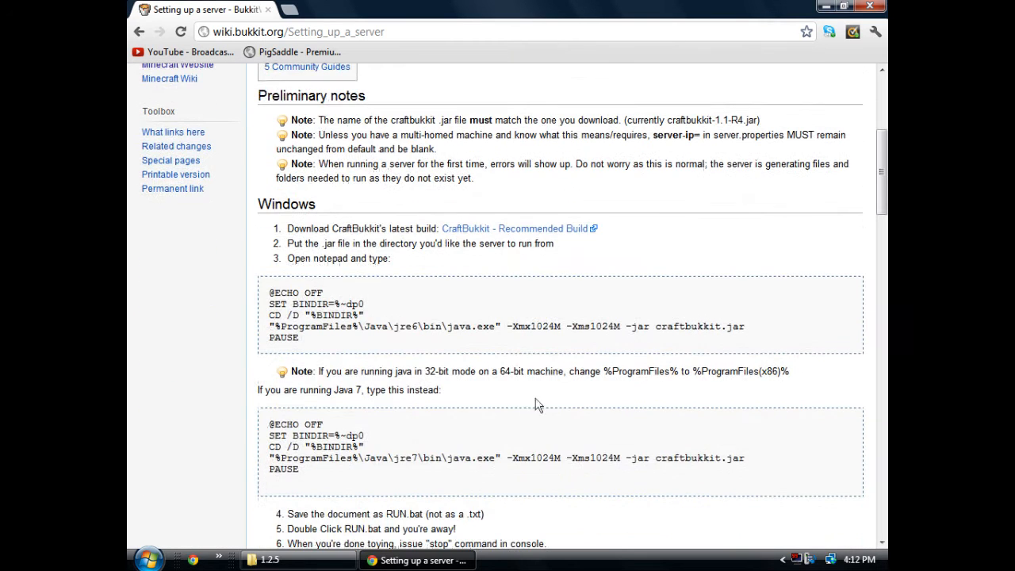
left_click(315, 561)
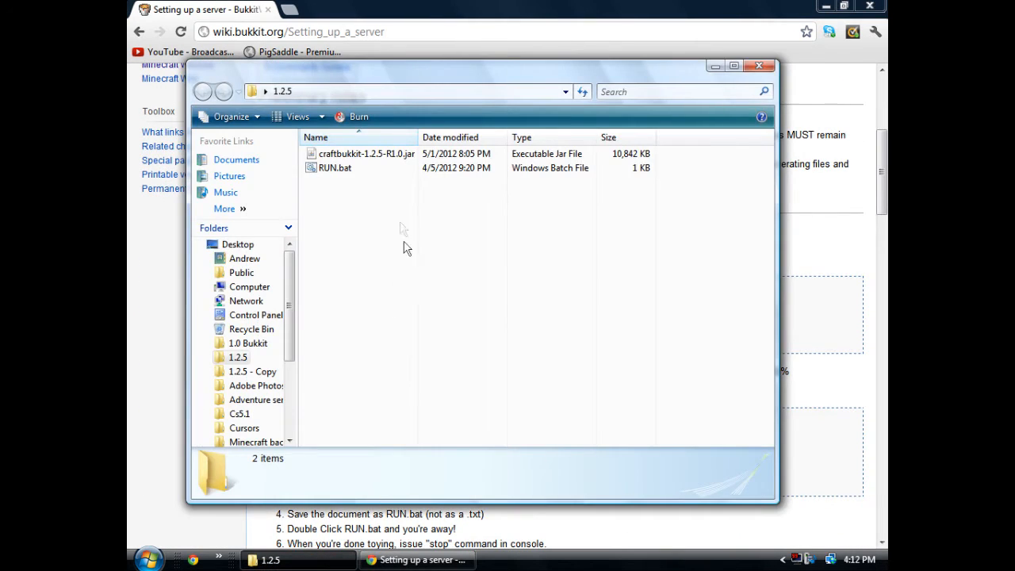
left_click_drag(424, 222, 340, 176)
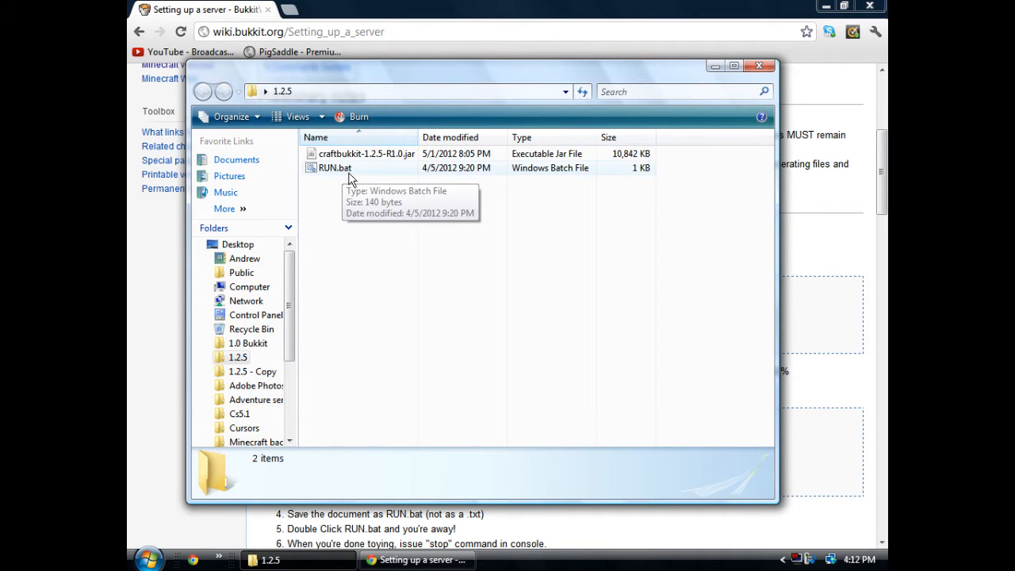
right_click(421, 171)
left_click(343, 270)
right_click(225, 566)
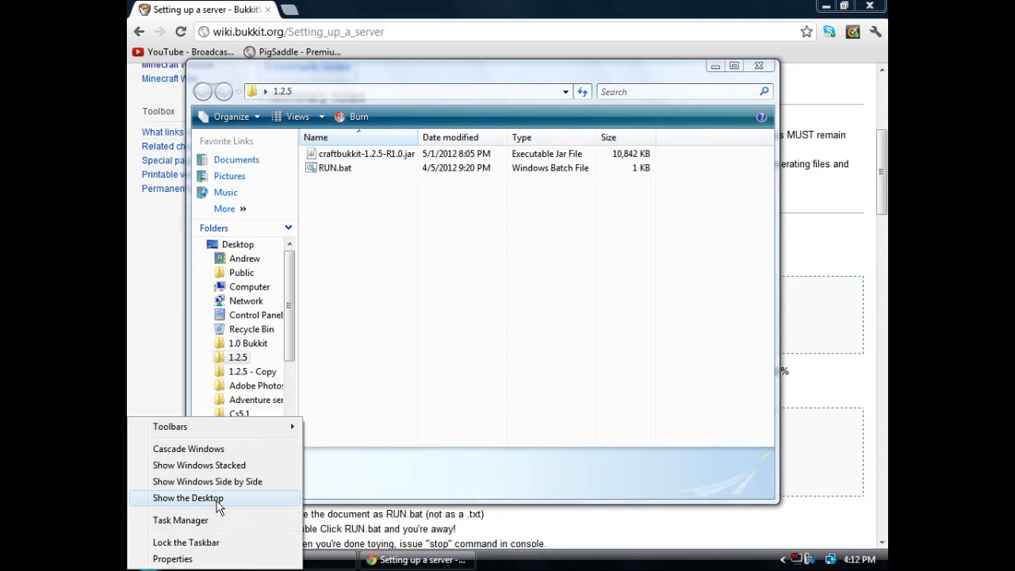
left_click(344, 485)
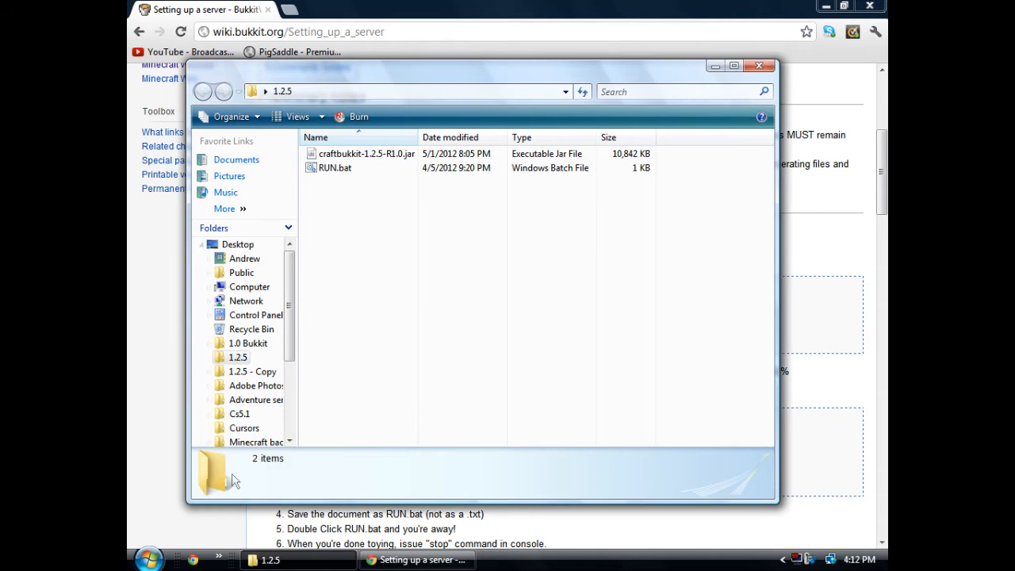
Copy the first Windows startup script (the jre6 version) from the wiki guide into a new blank Notepad document
left_click(140, 562)
left_click(181, 167)
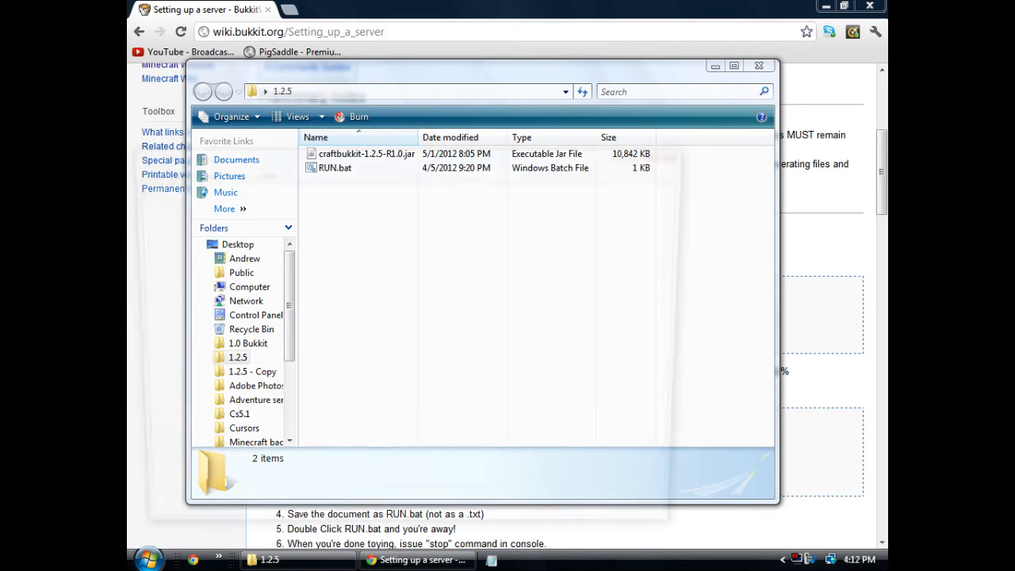
left_click(631, 153)
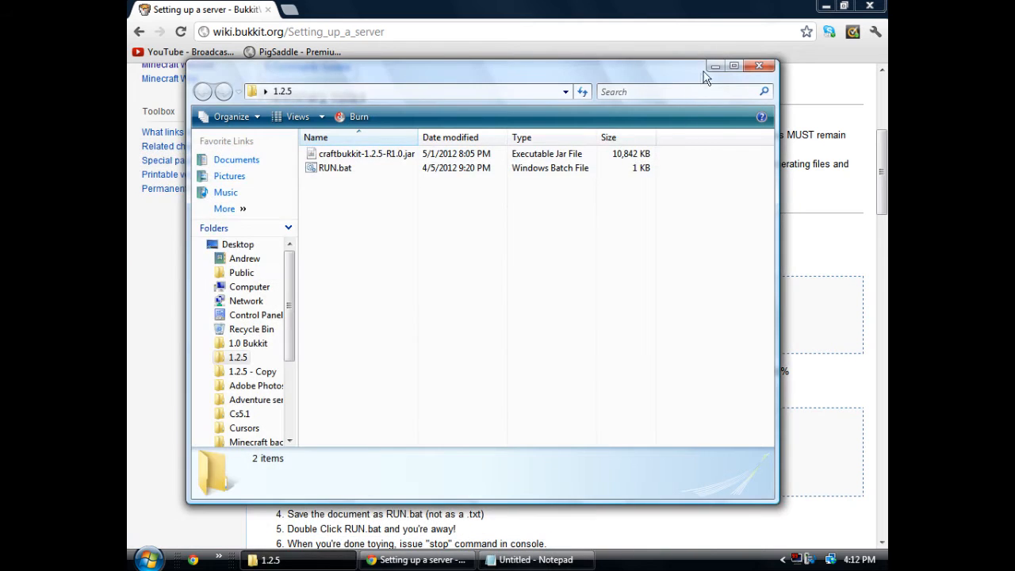
left_click(712, 68)
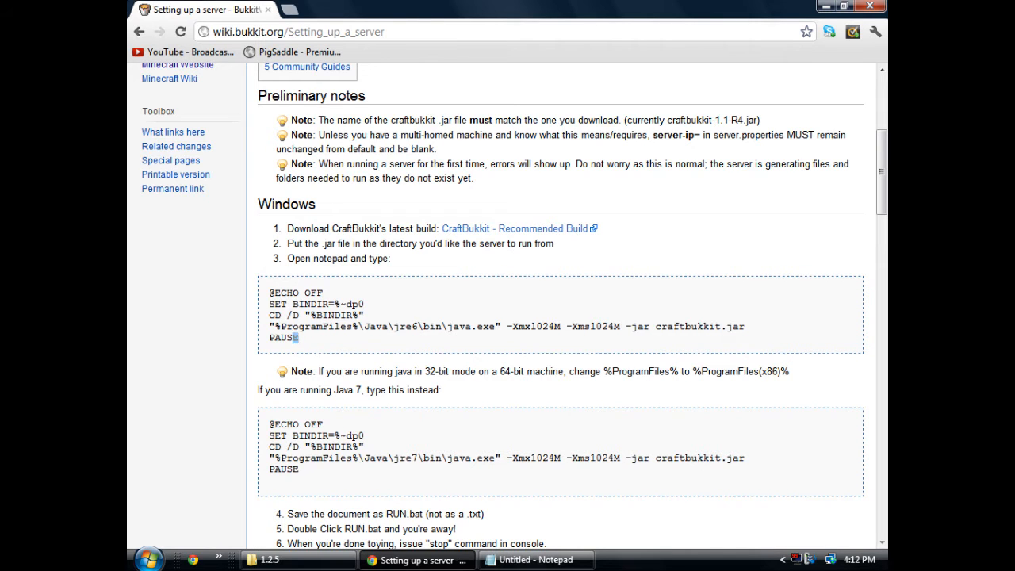
left_click_drag(299, 339, 269, 292)
key("ctrl+c")
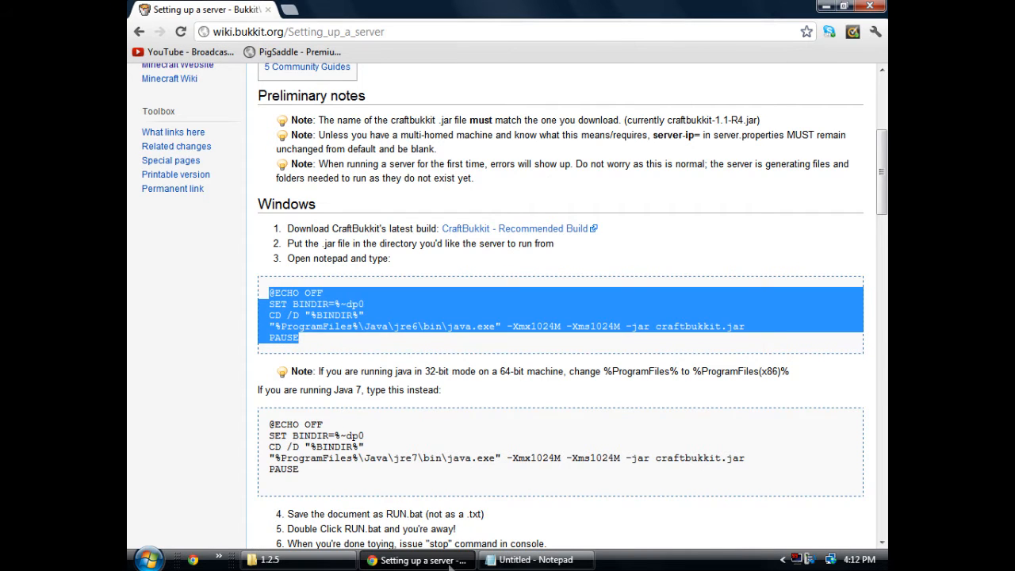
left_click(532, 560)
key("ctrl+v")
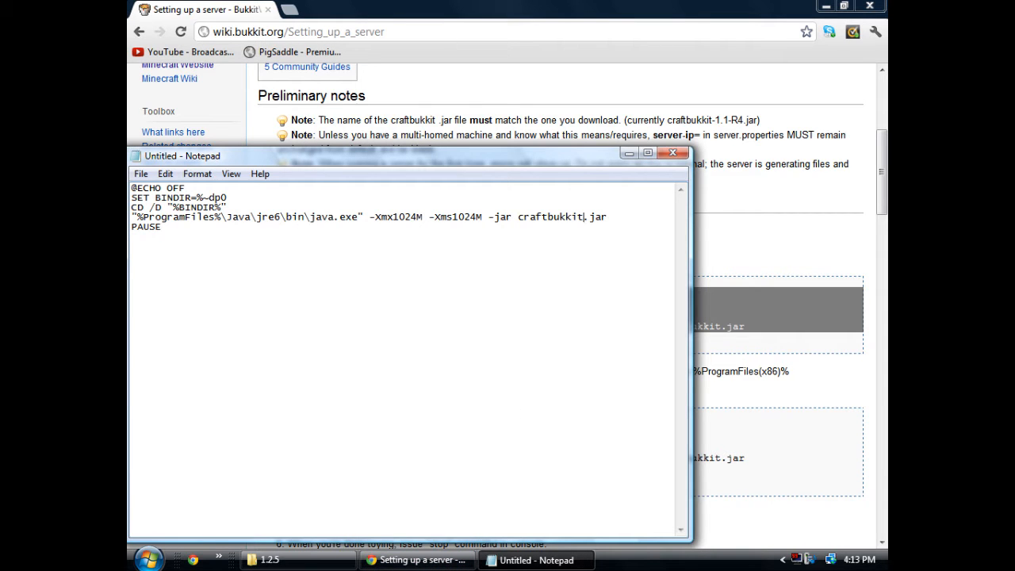
Open RUN.bat from the 1.2.5 folder for editing and compare its Java launch line with the pasted wiki script
left_click(270, 560)
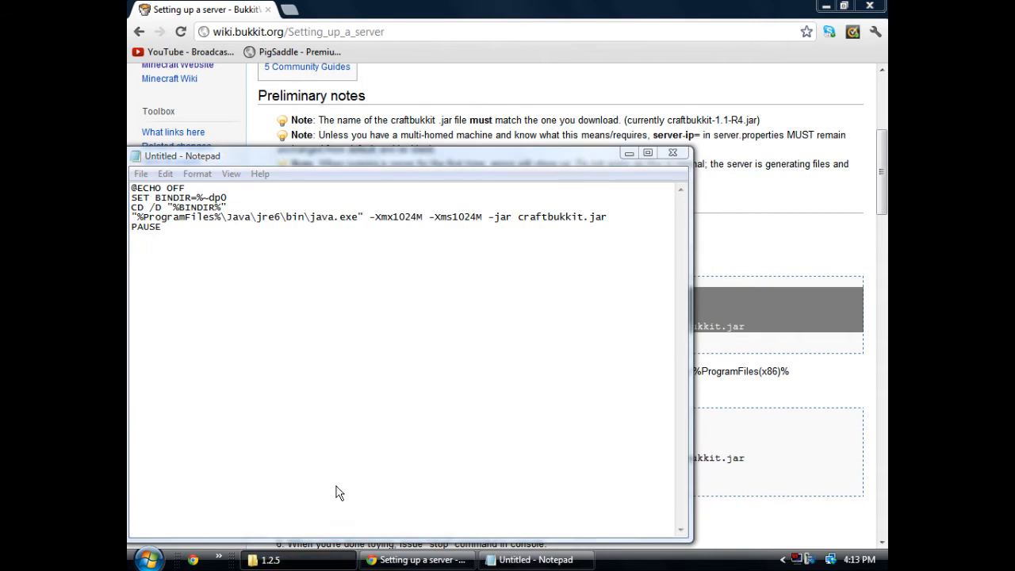
right_click(390, 163)
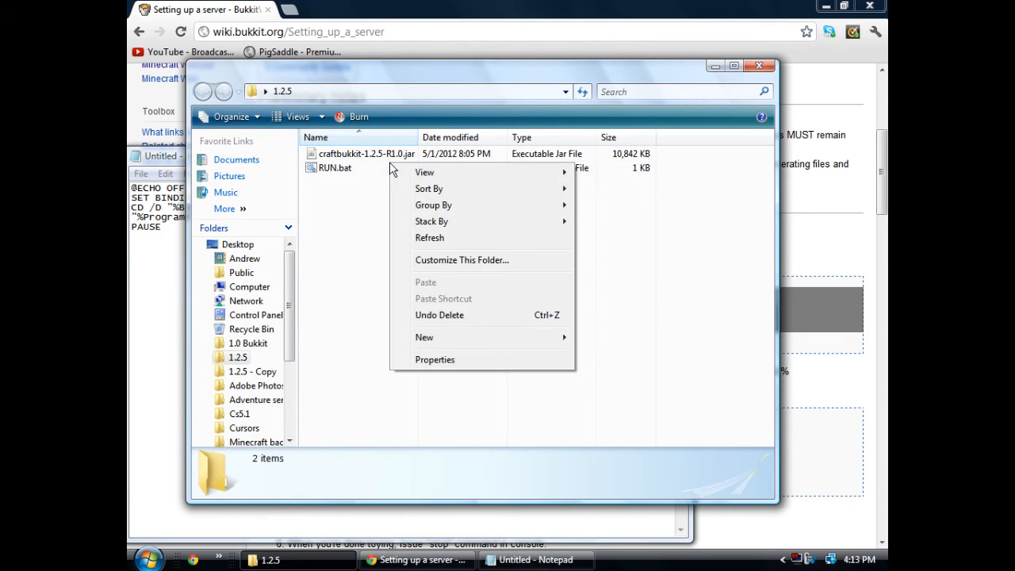
double_click(343, 167)
right_click(343, 168)
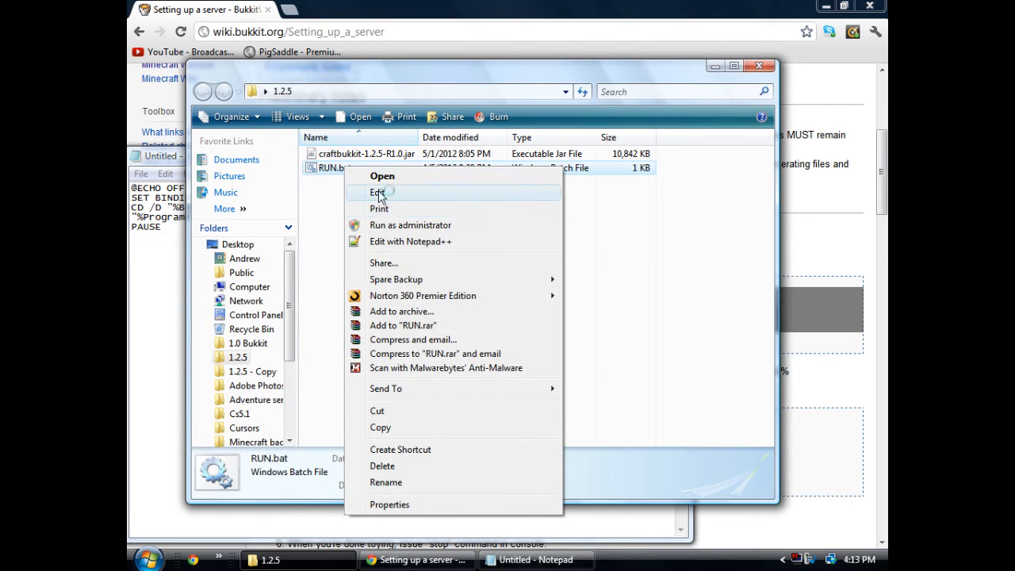
left_click(370, 190)
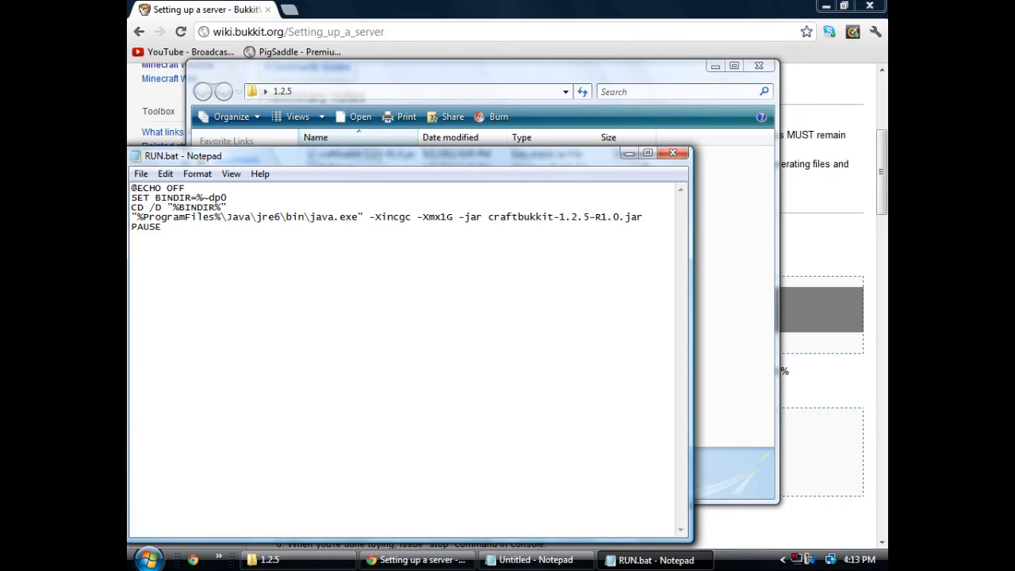
left_click(535, 561)
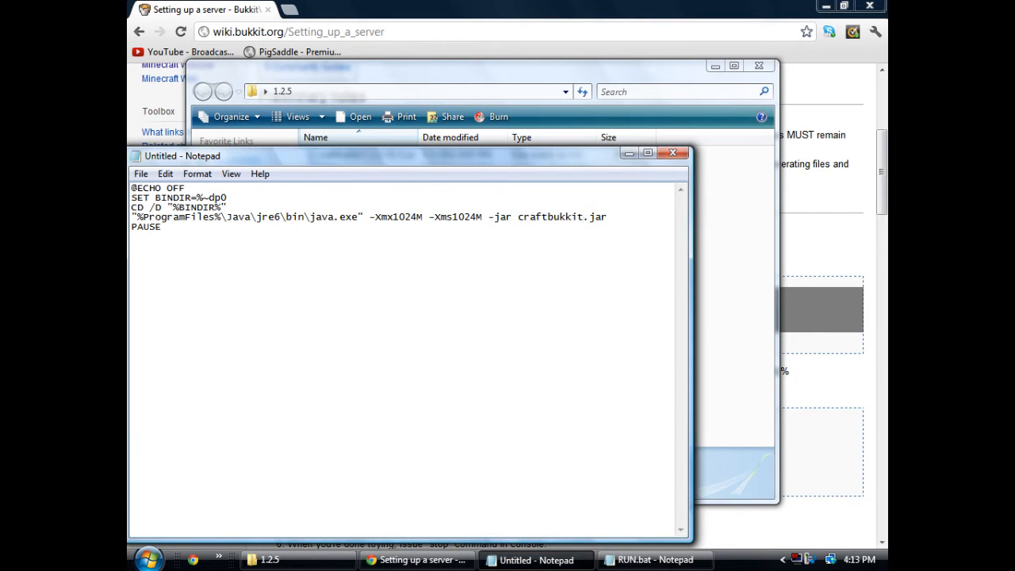
left_click(656, 560)
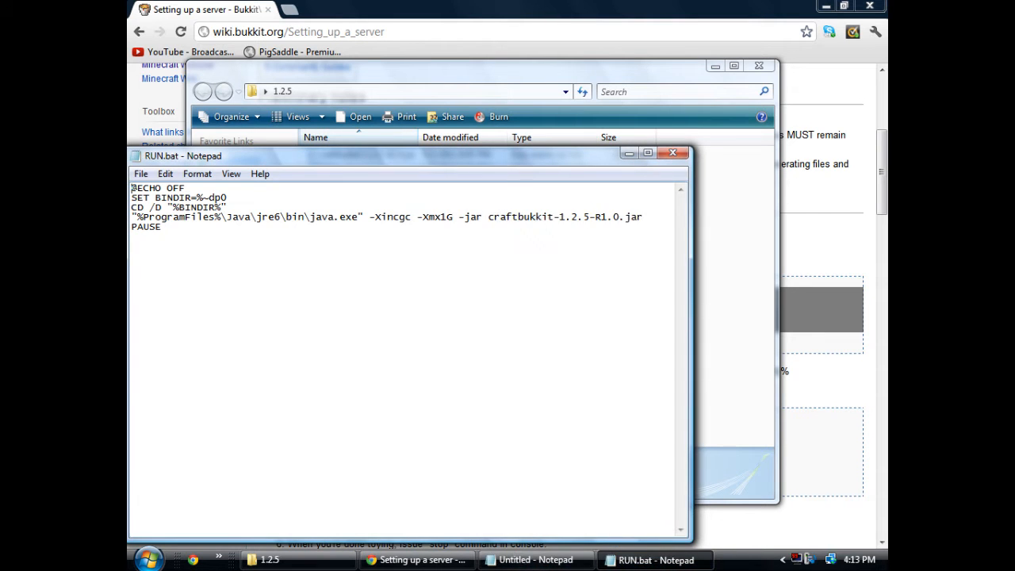
left_click(555, 561)
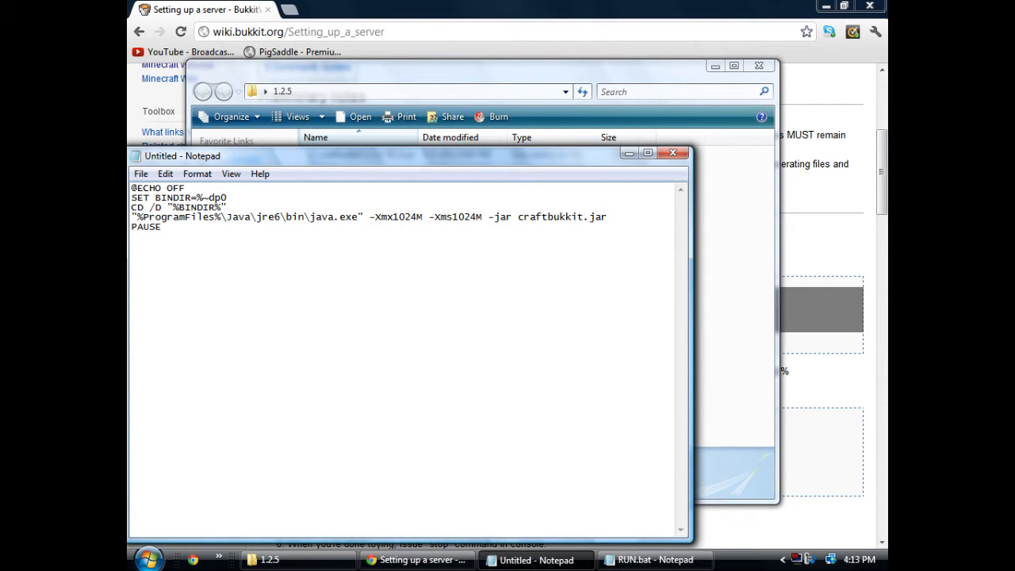
left_click(655, 560)
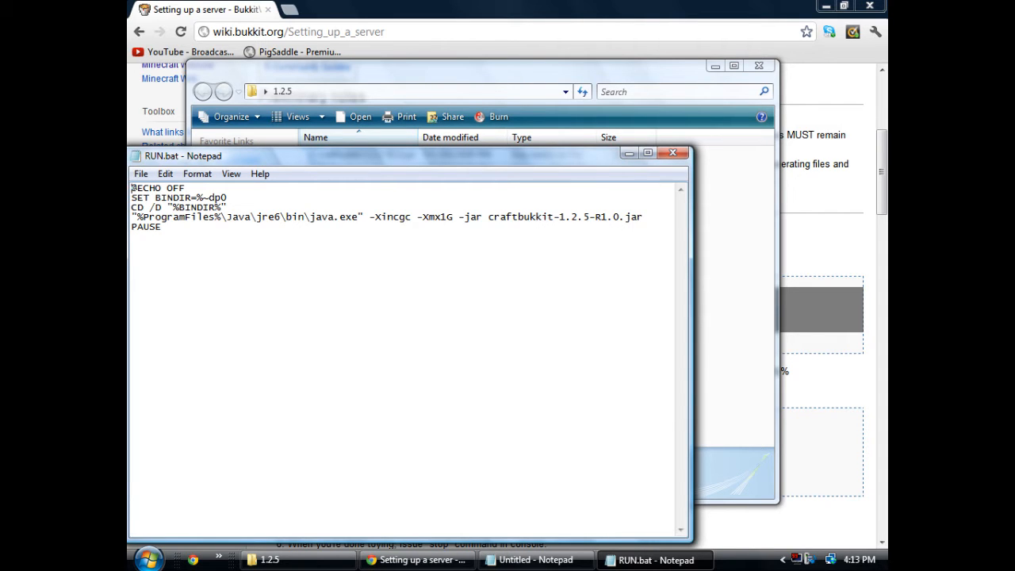
left_click(533, 560)
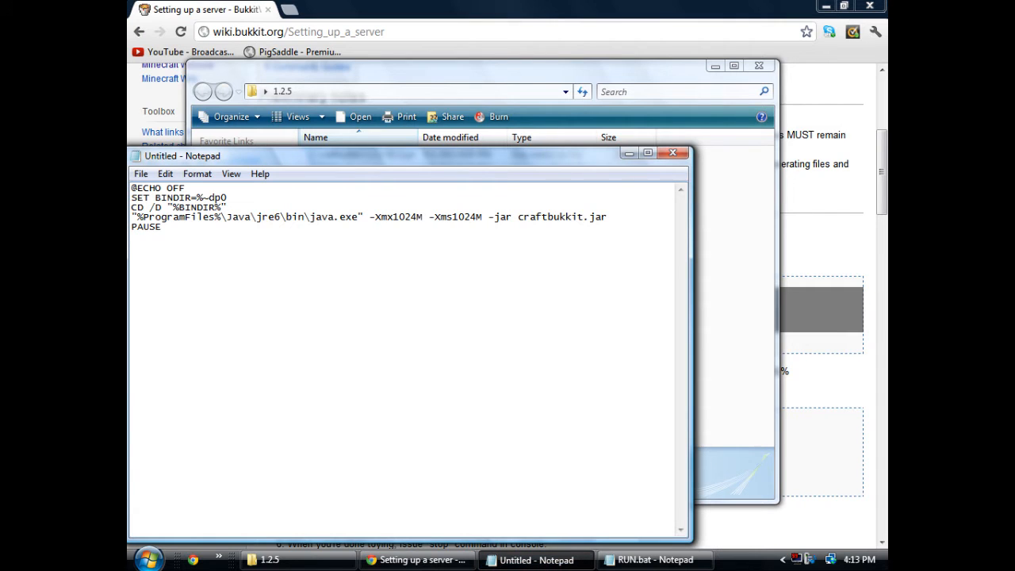
Close the untitled script document without saving it and close RUN.bat
left_click(673, 152)
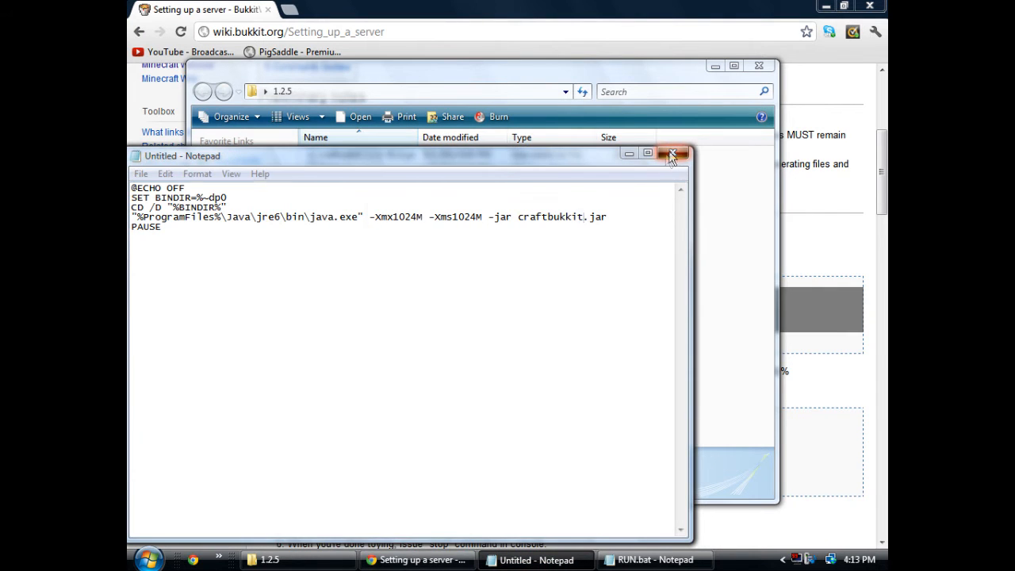
left_click(537, 284)
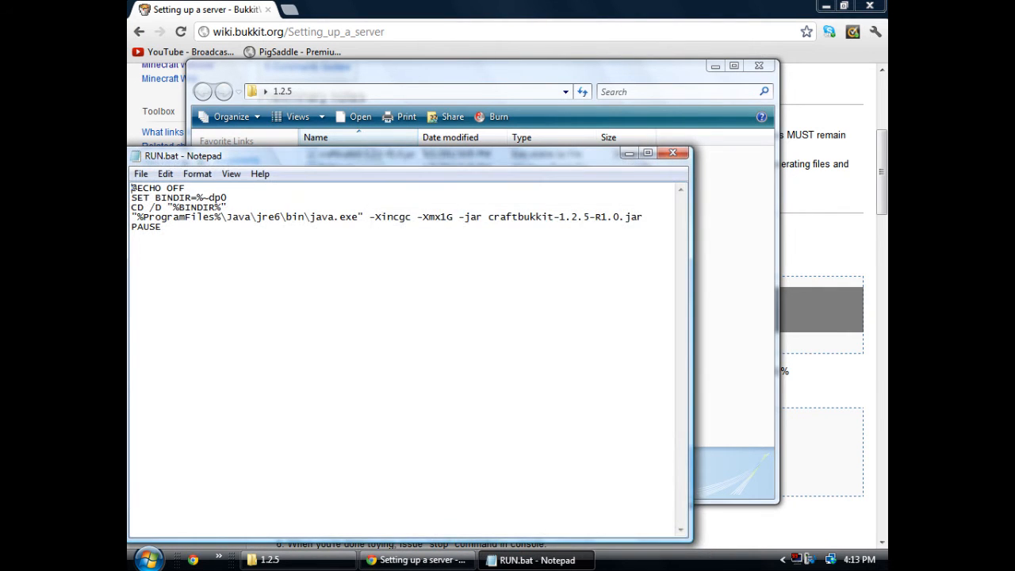
left_click(671, 155)
left_click(788, 264)
scroll(714, 309, "down", 2)
scroll(611, 352, "down", 6)
scroll(611, 352, "up", 8)
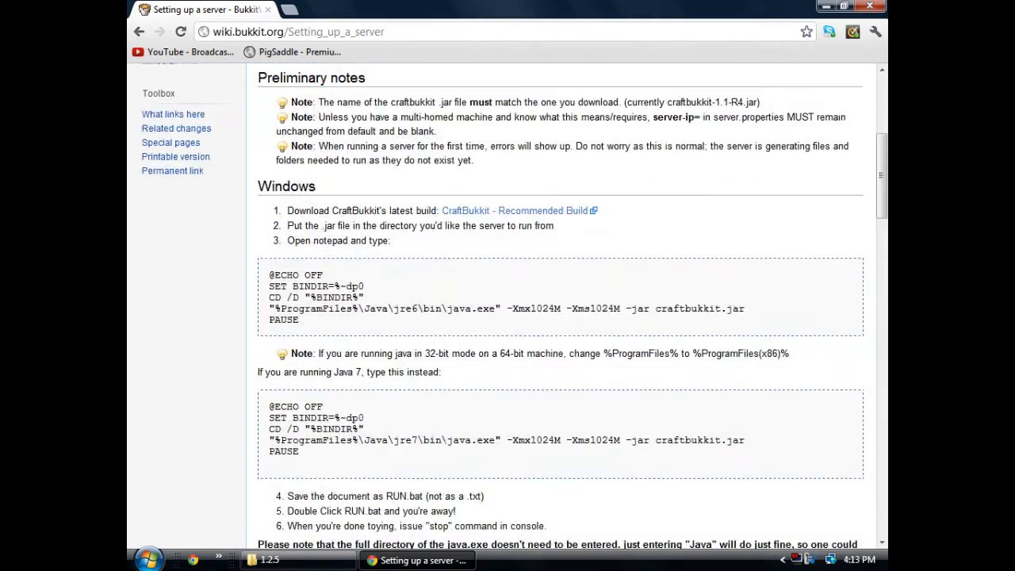
scroll(610, 352, "up", 2)
Start the CraftBukkit server by running RUN.bat from the 1.2.5 folder, and minimize its console window
left_click(273, 560)
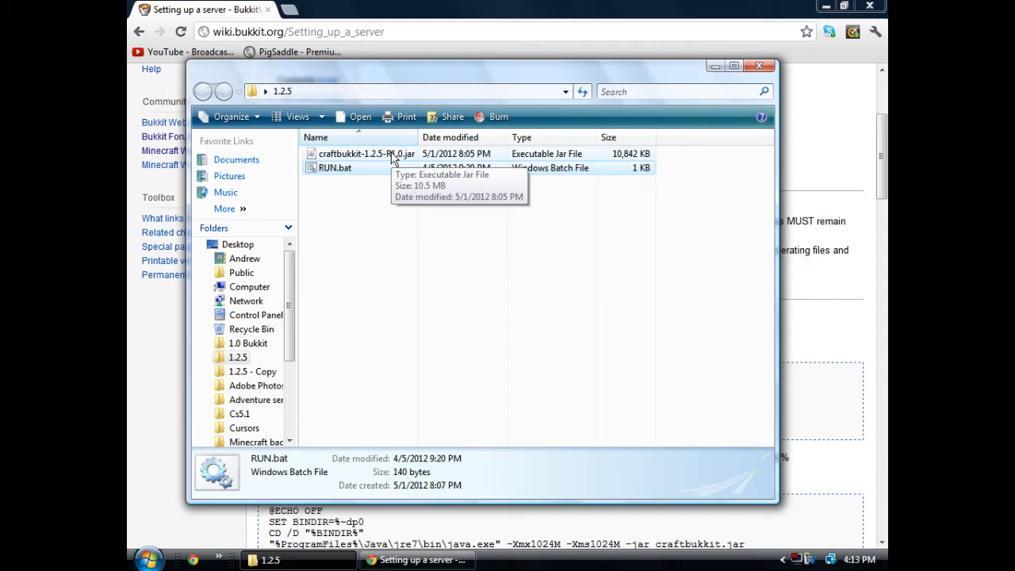
double_click(540, 169)
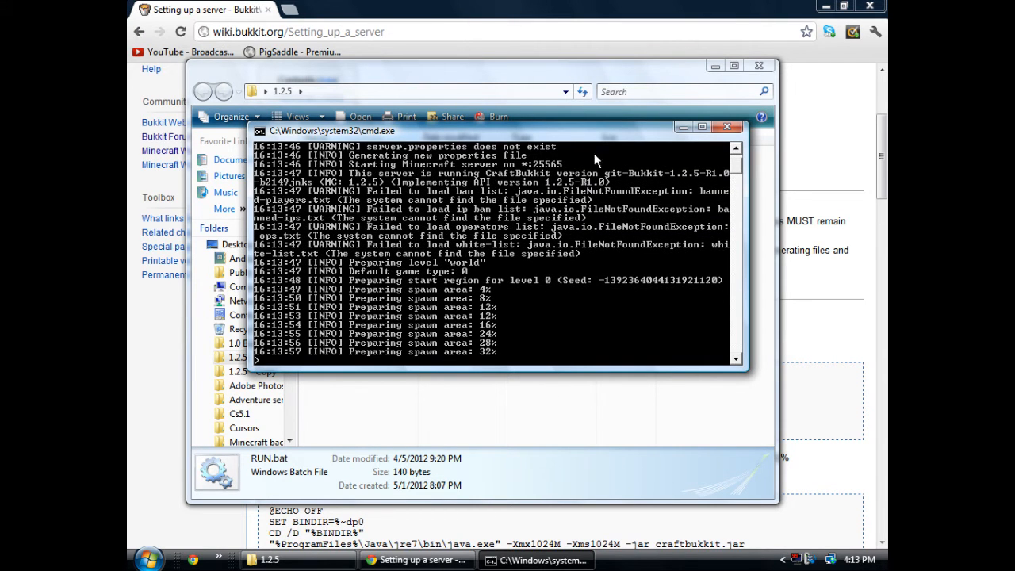
left_click(682, 128)
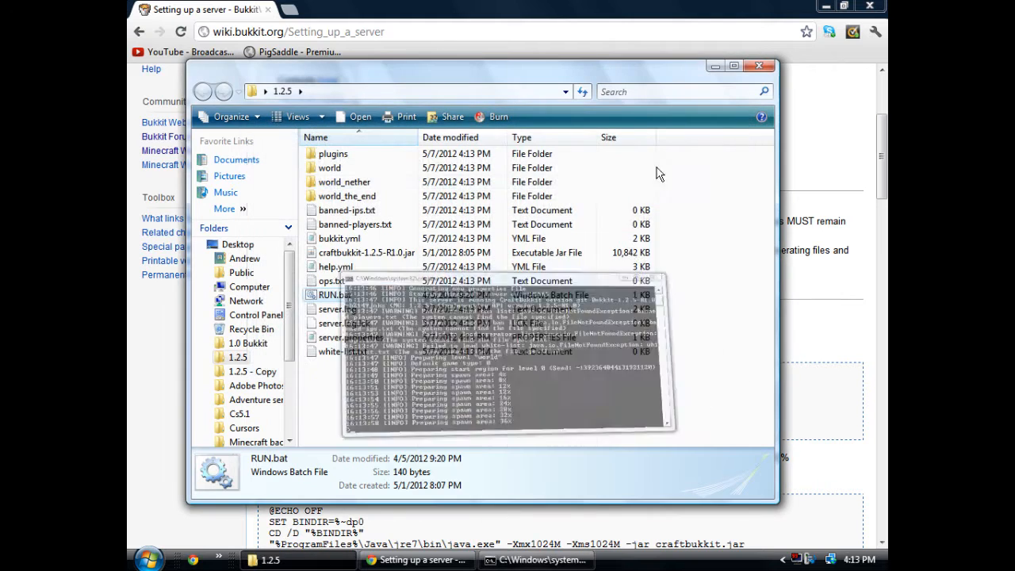
Open the generated server.properties file from the 1.2.5 folder in Notepad
left_click_drag(480, 372, 447, 418)
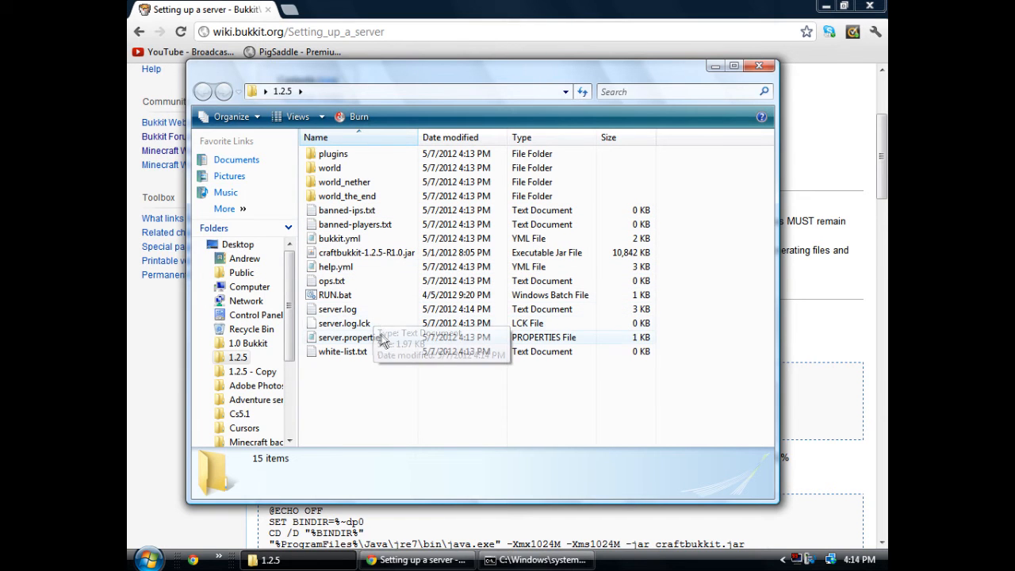
double_click(486, 340)
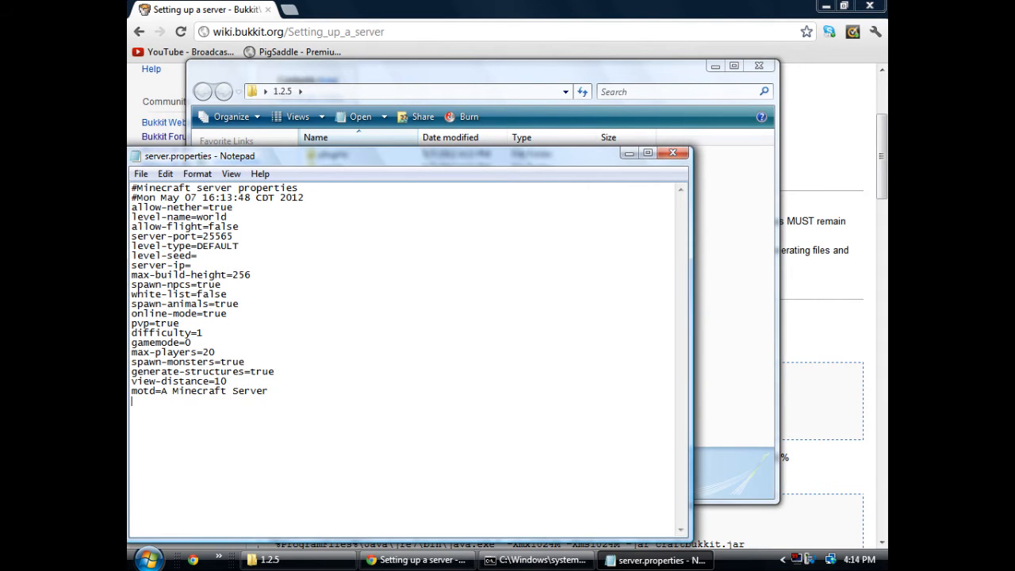
Review the settings in server.properties, including motd, difficulty, pvp, online-mode, white-list and allow-flight, and close the file
left_click_drag(269, 391, 162, 392)
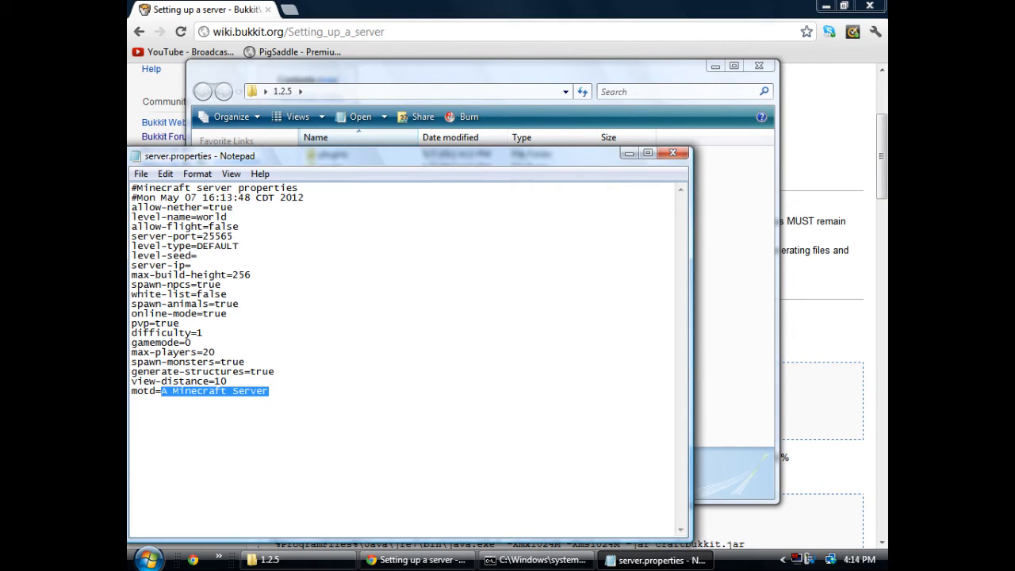
left_click_drag(274, 371, 263, 371)
left_click_drag(245, 362, 238, 363)
left_click(216, 352)
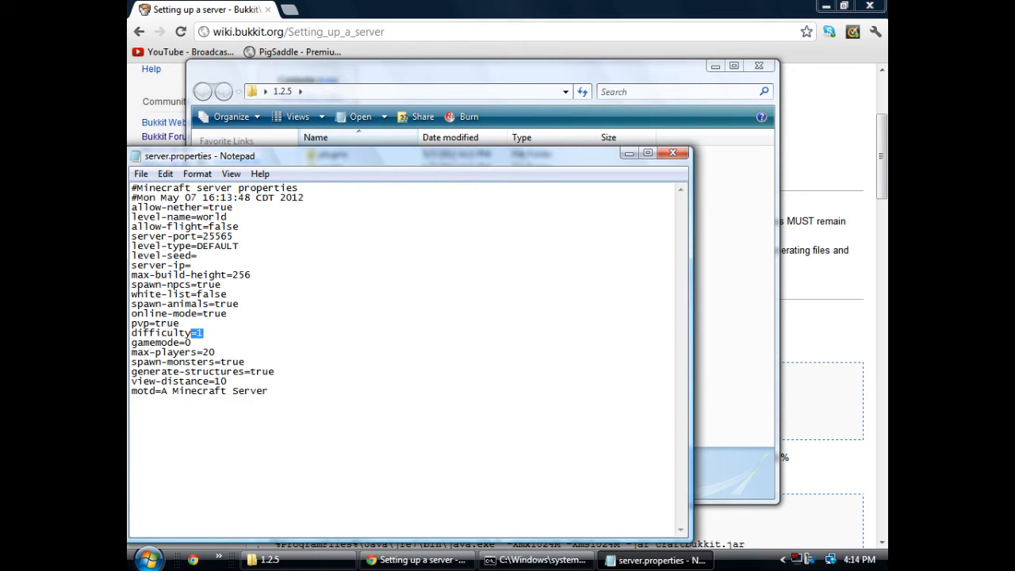
left_click_drag(180, 324, 144, 324)
left_click(180, 324)
left_click_drag(181, 324, 131, 324)
left_click_drag(228, 314, 203, 315)
left_click(240, 305)
left_click(228, 294)
left_click_drag(227, 294, 227, 305)
left_click(222, 284)
left_click_drag(240, 227, 241, 217)
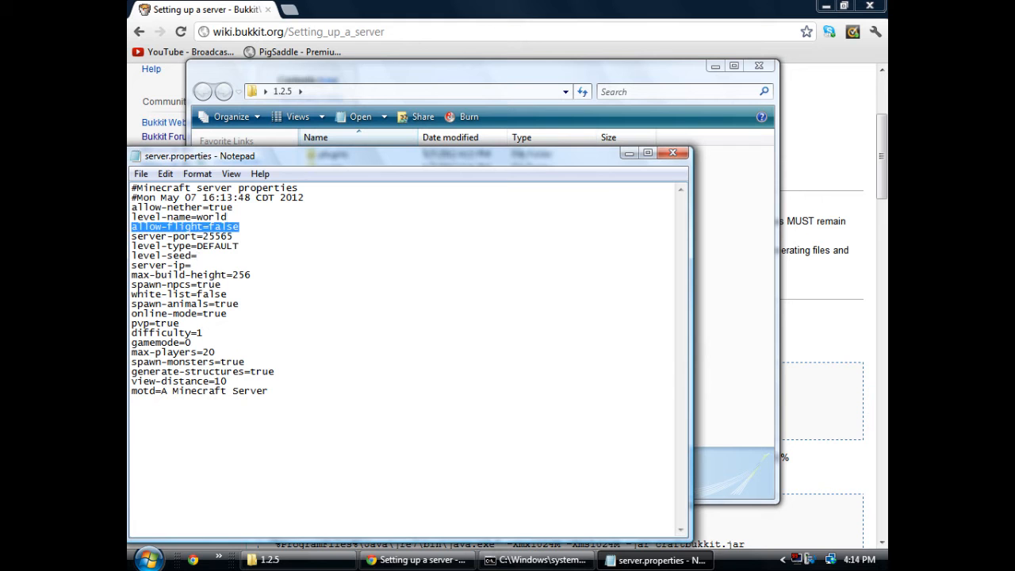
left_click(199, 256)
left_click(671, 153)
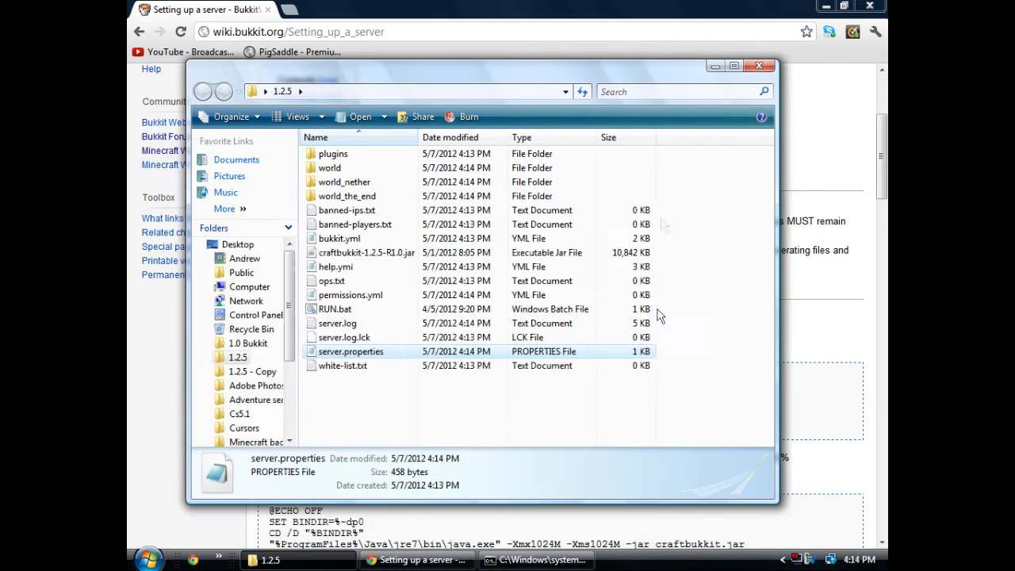
Reopen server.properties to check its settings, close it, and open the plugins folder inside the 1.2.5 folder
left_click(355, 352)
double_click(408, 356)
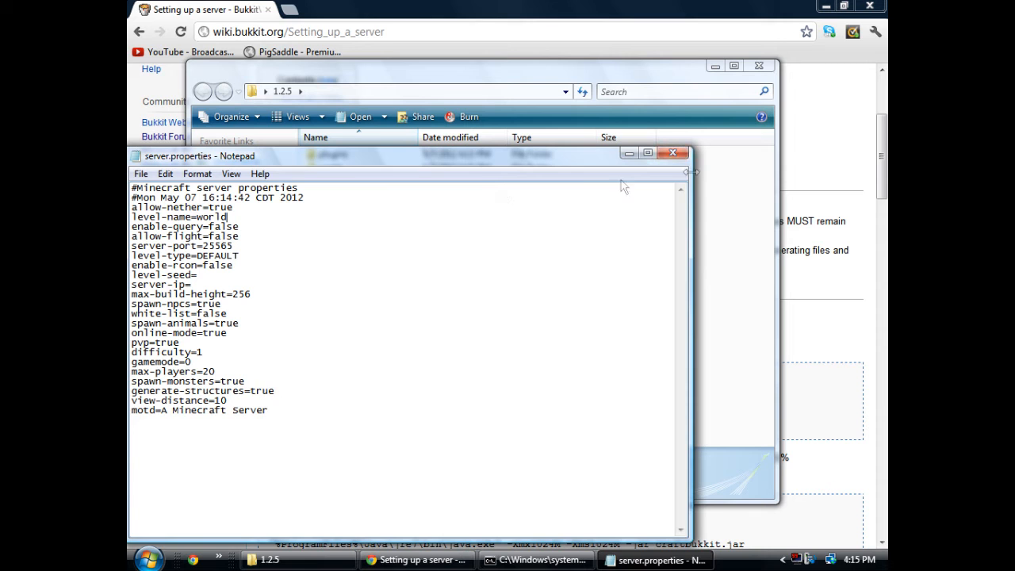
left_click(673, 152)
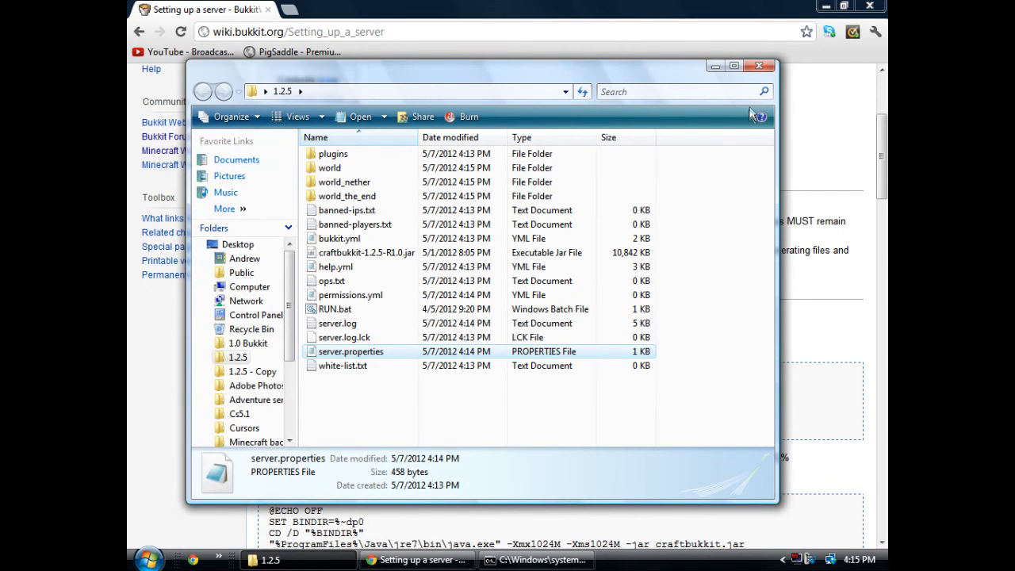
double_click(386, 156)
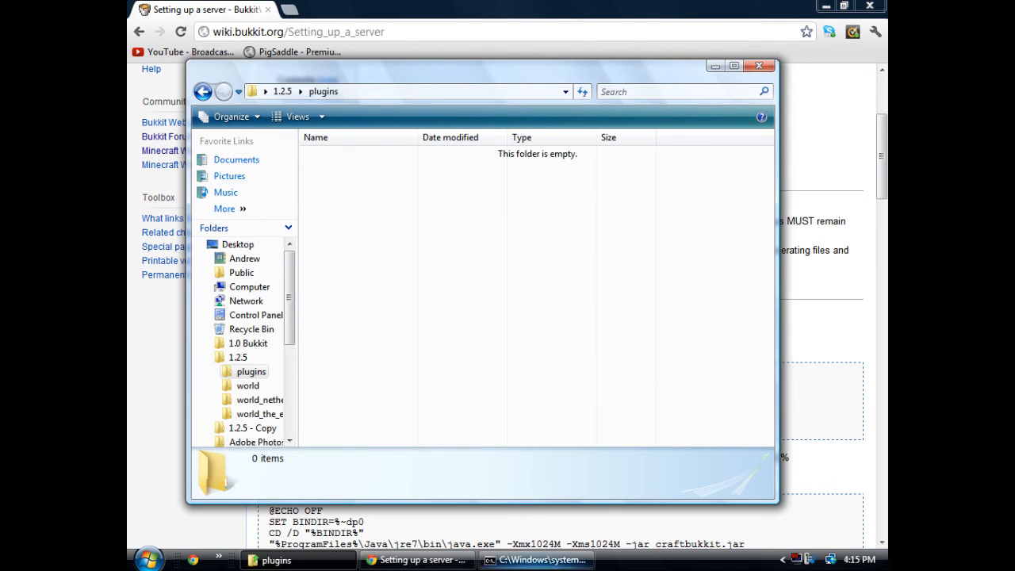
Review the startup log in the server console, shut the server down with the stop command, and dismiss the console
left_click(536, 561)
scroll(557, 309, "up", 2)
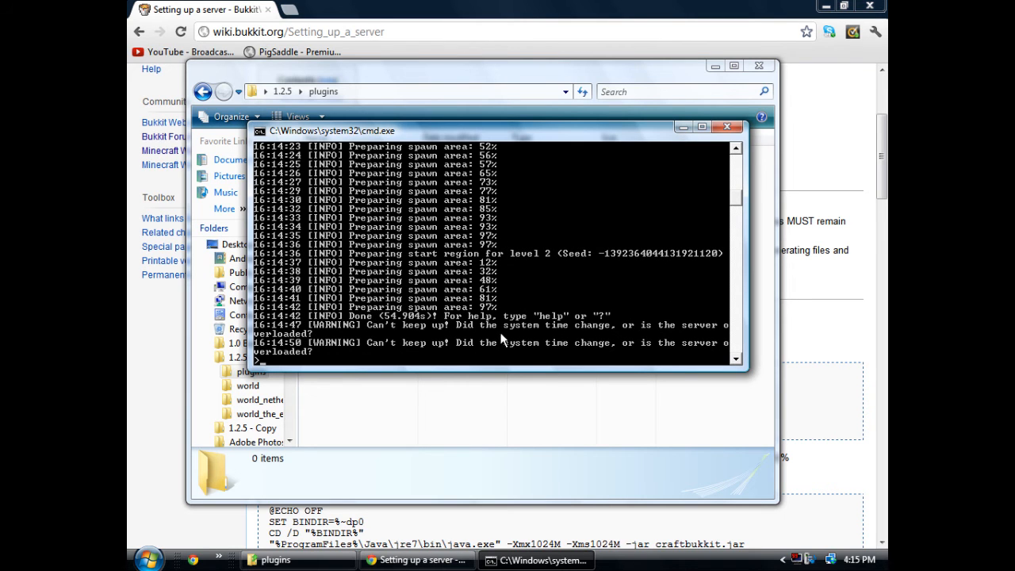
scroll(557, 271, "up", 6)
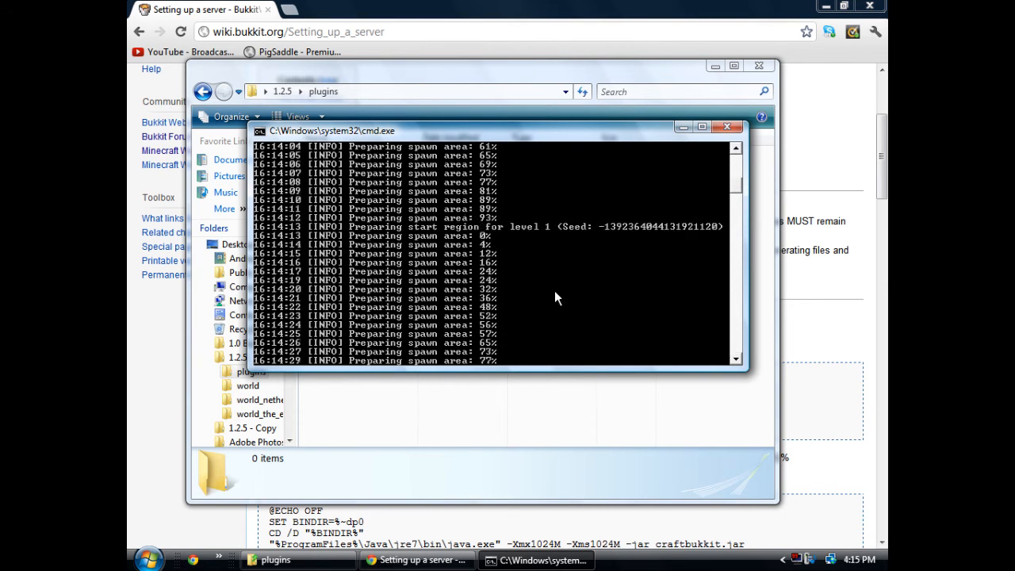
scroll(563, 299, "down", 10)
scroll(563, 302, "up", 2)
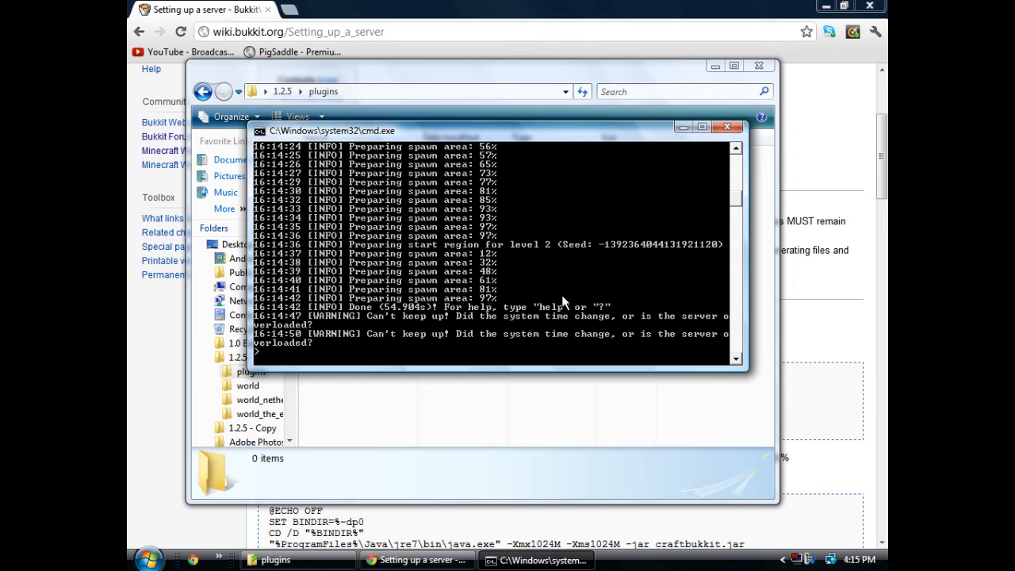
type("op")
key("Return")
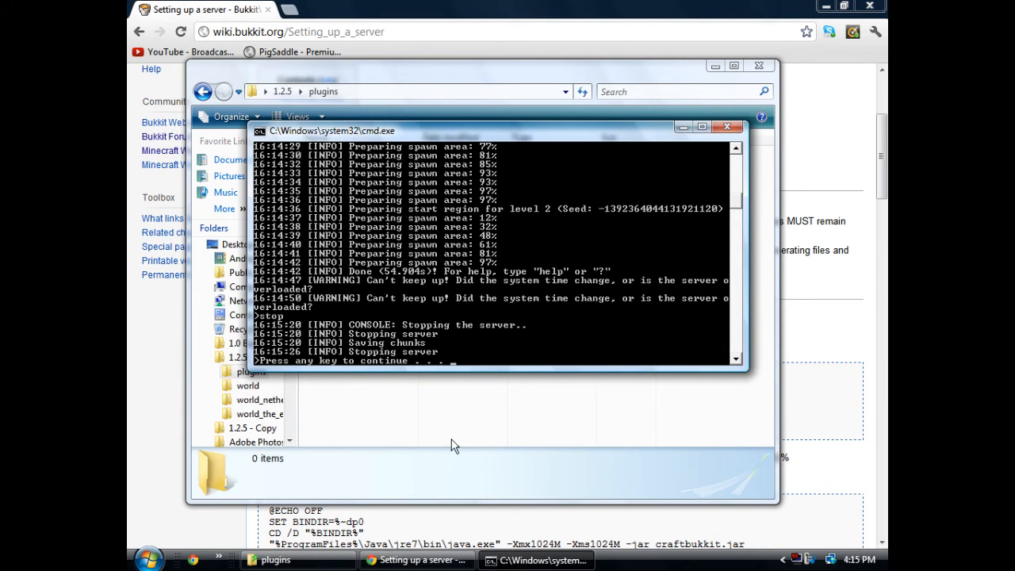
key("Return")
Return from the wiki to the Bukkit home page in the browser, open the plugin list, and filter it to the Fun category
left_click(714, 66)
scroll(694, 254, "up", 3)
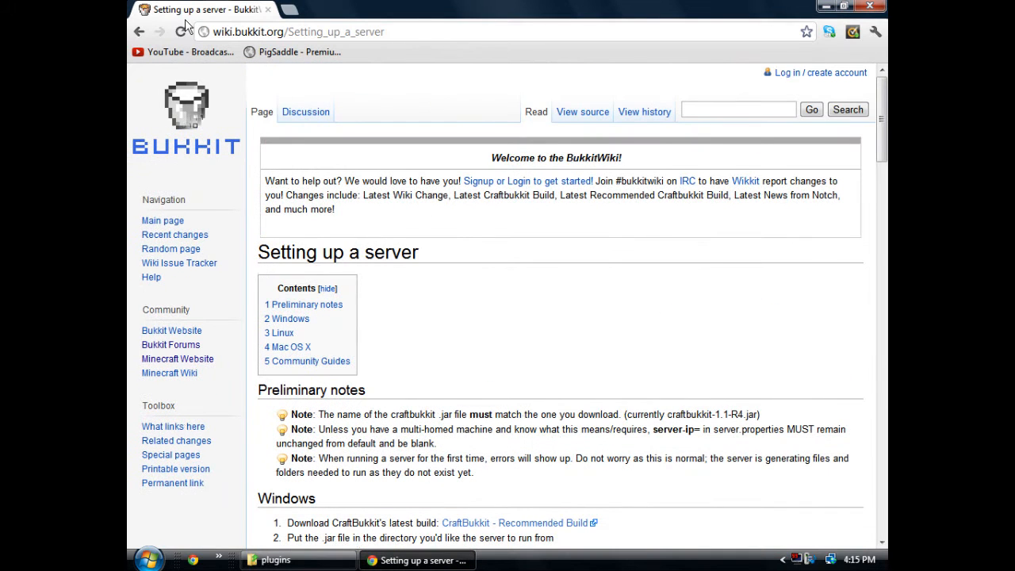
left_click(139, 32)
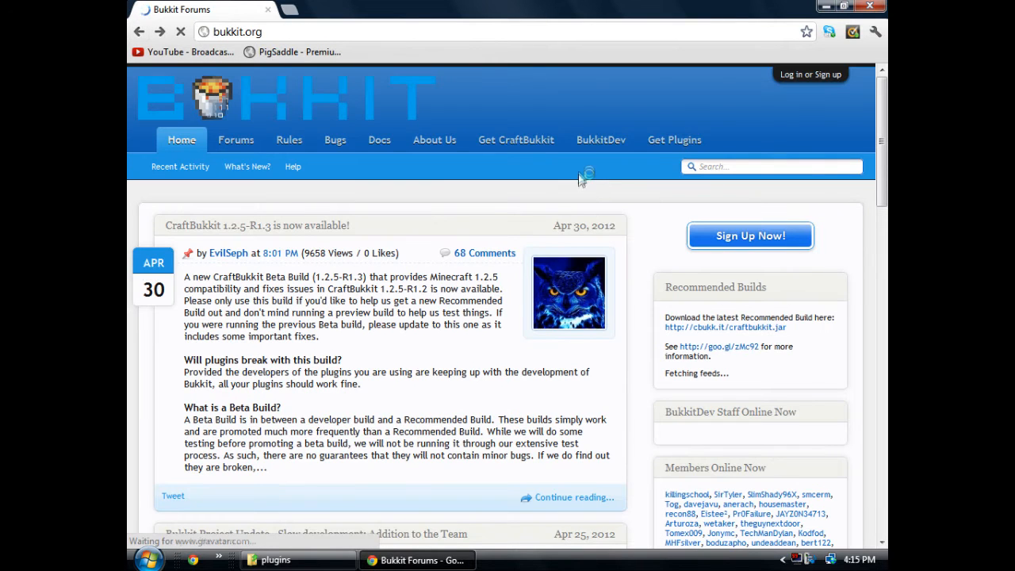
left_click(669, 146)
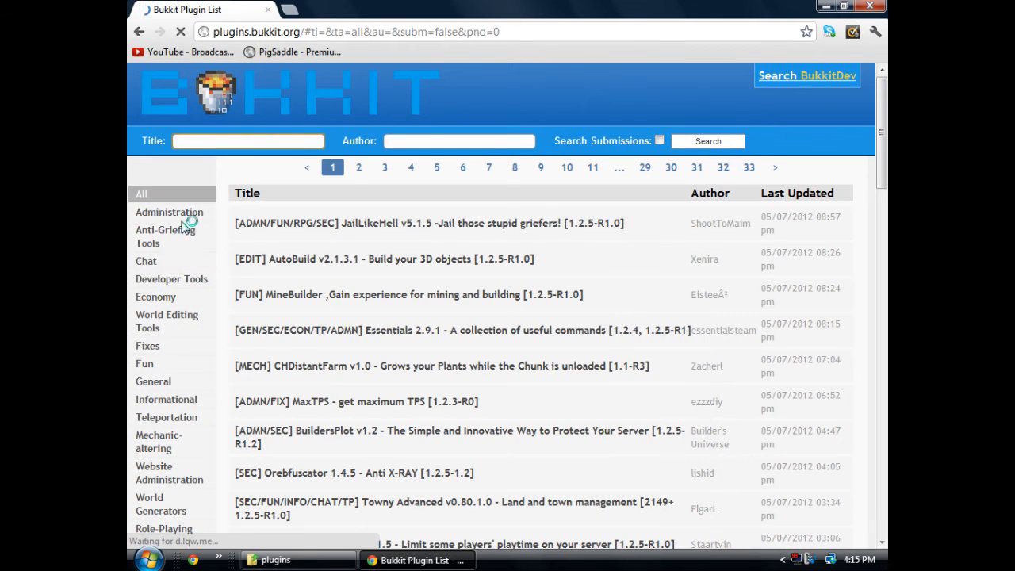
left_click(145, 364)
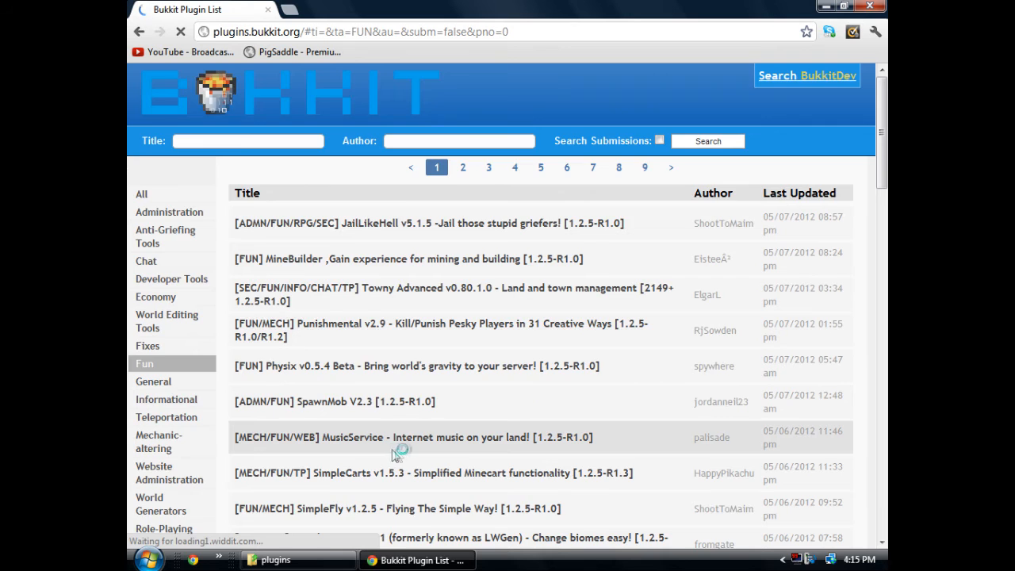
Open the Cannons v1.7 plugin thread from the list and read through its description and features to the download links
scroll(397, 453, "down", 1)
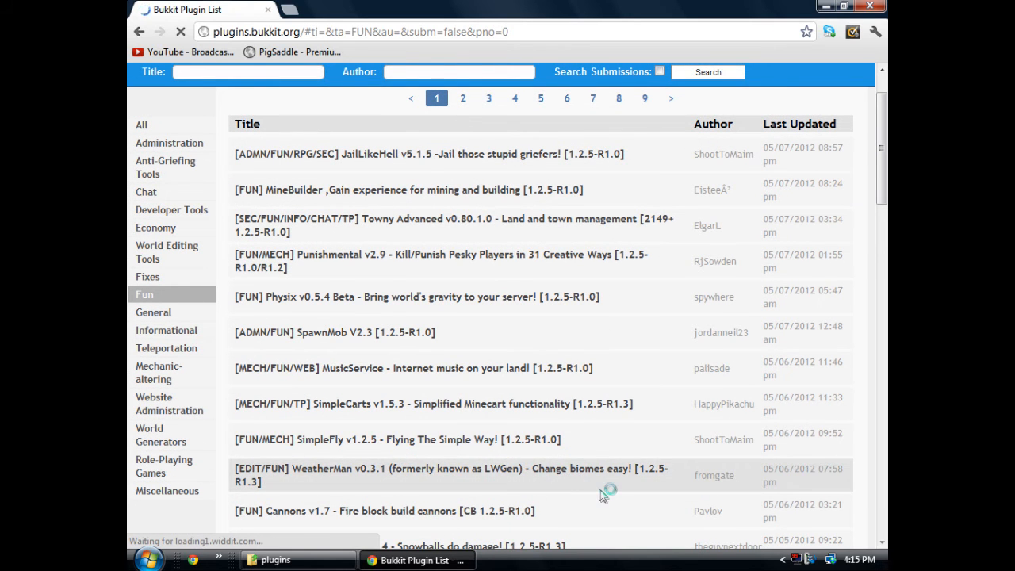
scroll(607, 490, "down", 1)
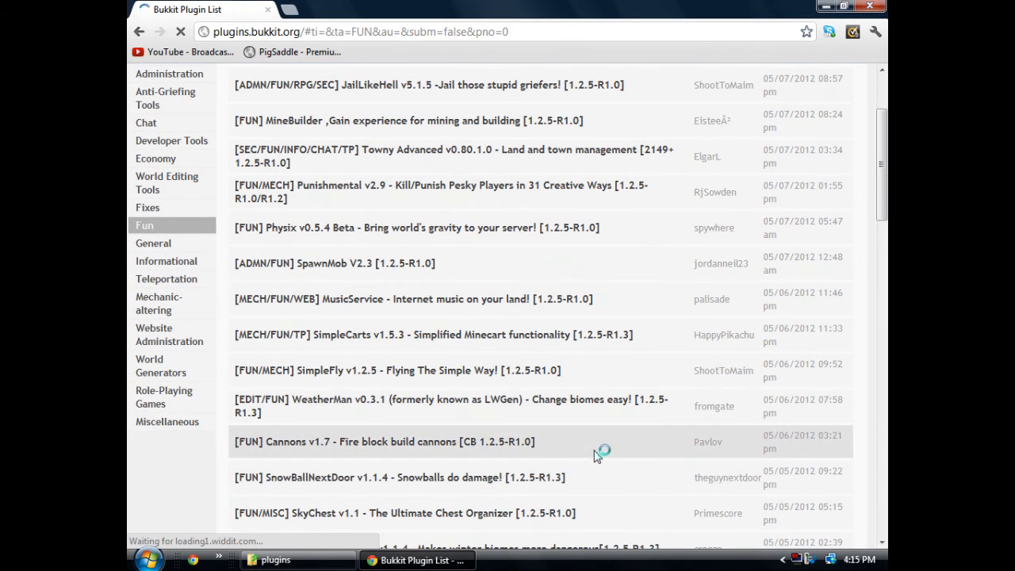
left_click(480, 448)
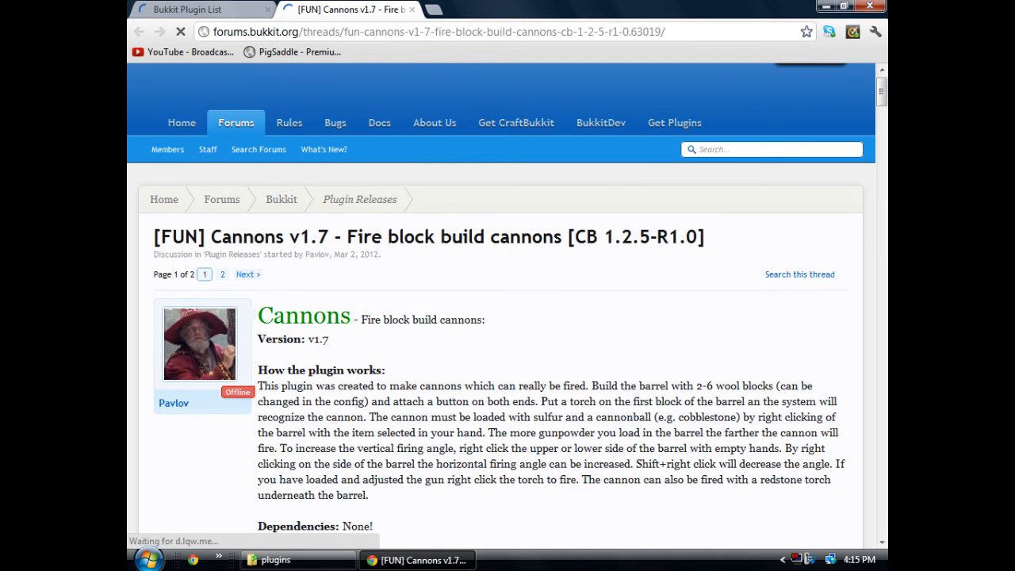
scroll(501, 305, "down", 2)
scroll(449, 354, "down", 3)
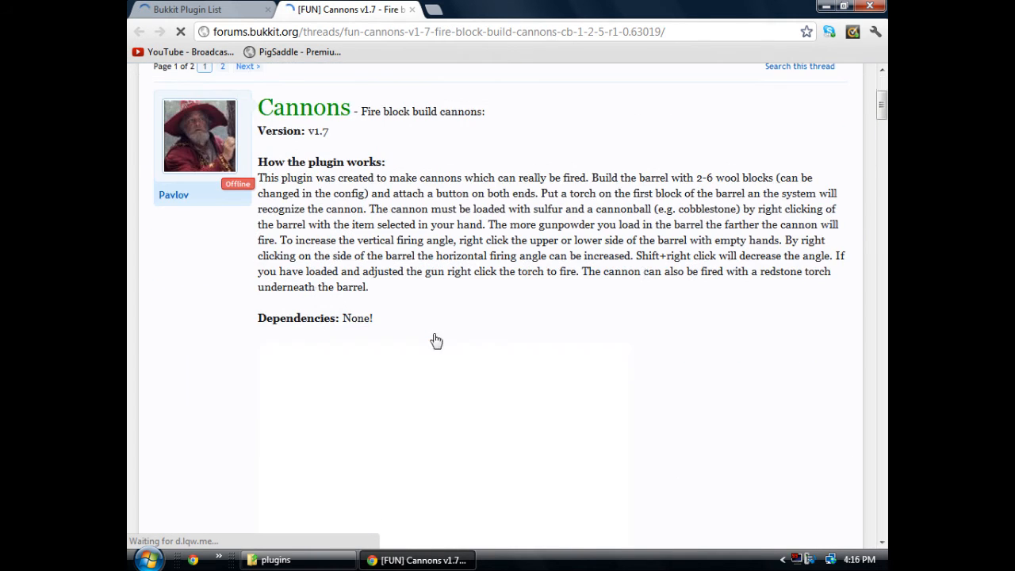
scroll(468, 288, "down", 2)
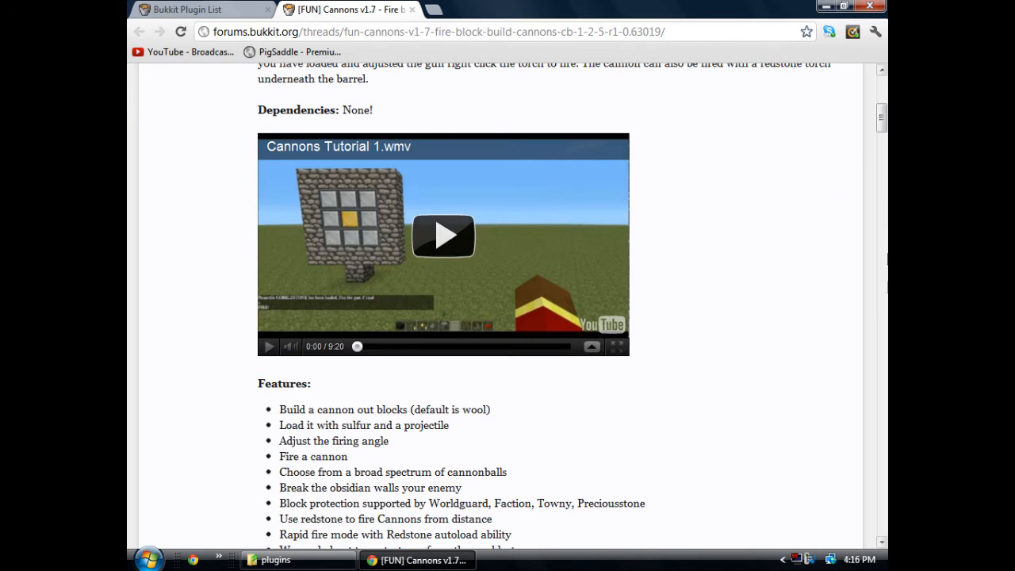
scroll(774, 269, "down", 3)
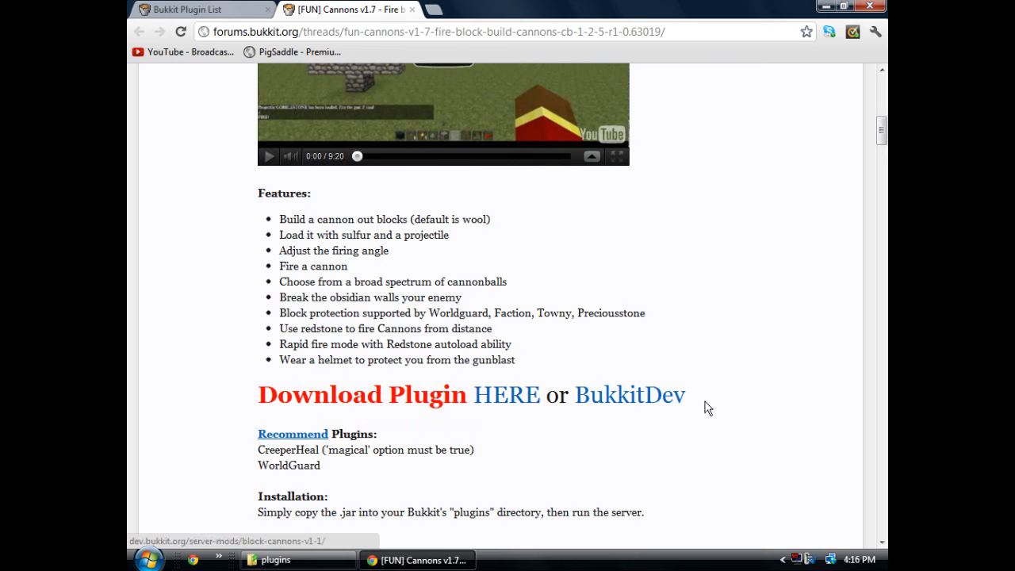
Examine the Cannons plugin's BukkitDev page for its features and usage instructions, and close that page
left_click(649, 407)
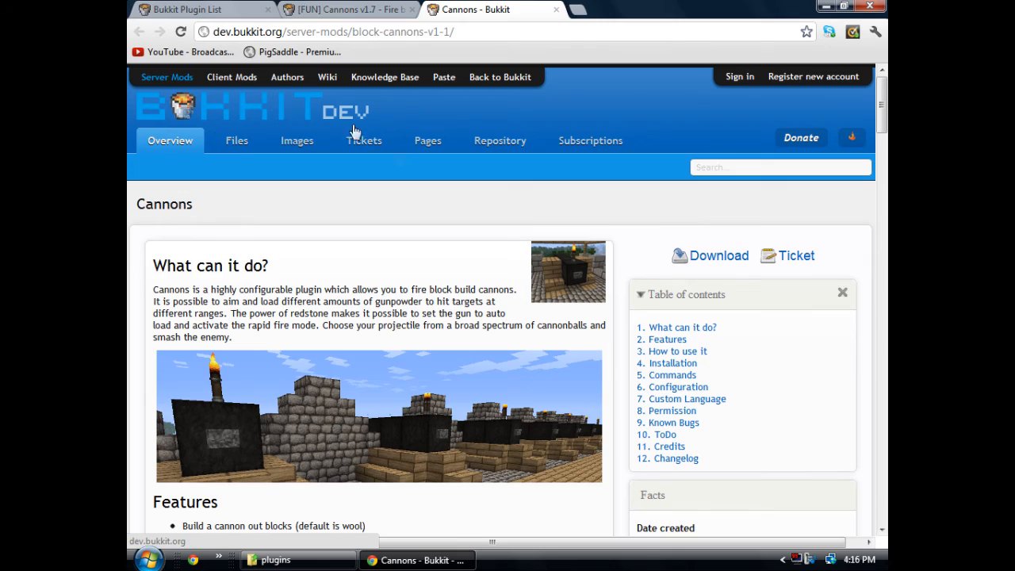
scroll(528, 256, "down", 1)
scroll(529, 256, "down", 2)
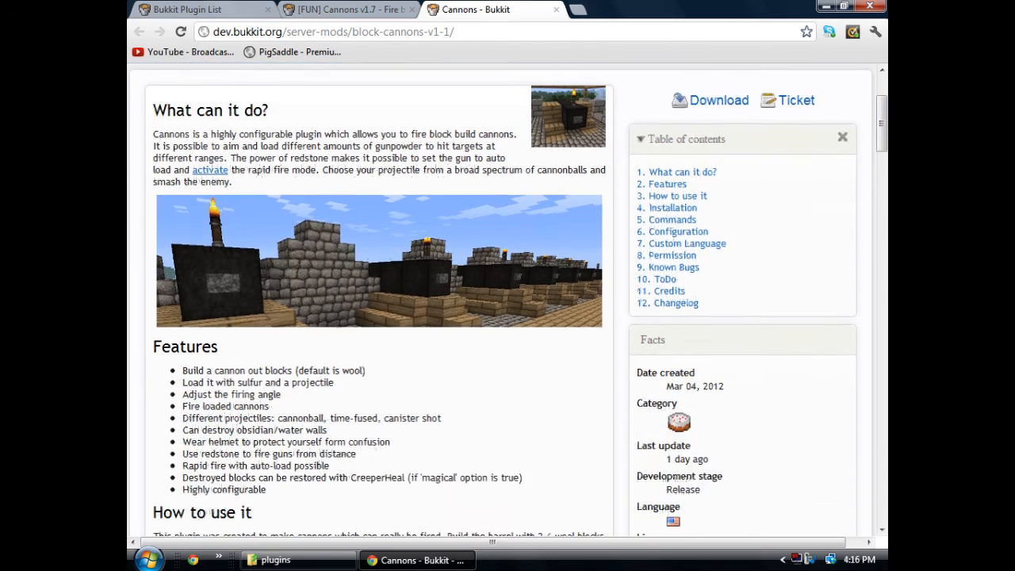
scroll(544, 379, "down", 3)
scroll(544, 379, "down", 3)
scroll(580, 376, "up", 6)
scroll(566, 414, "up", 2)
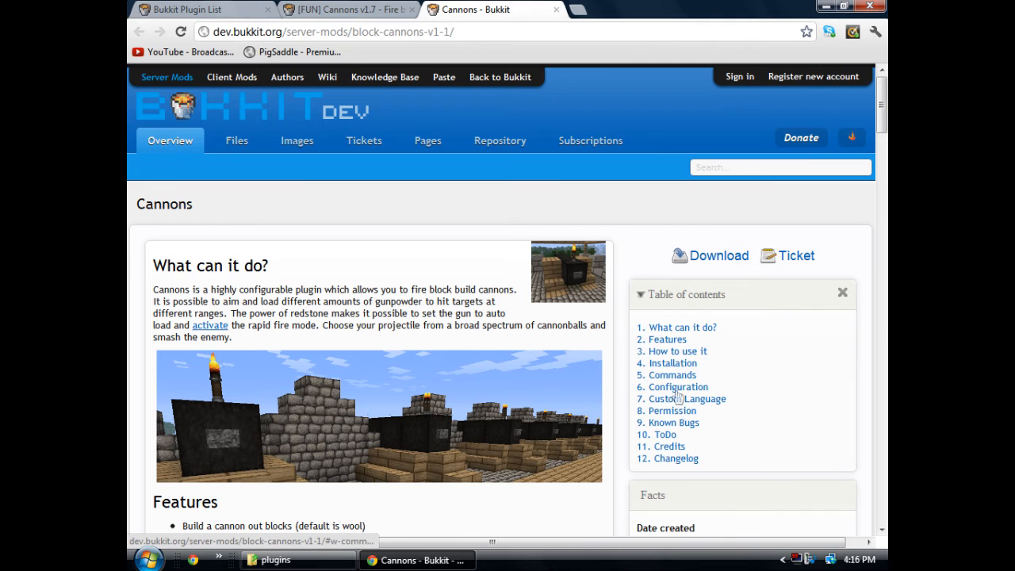
left_click(556, 9)
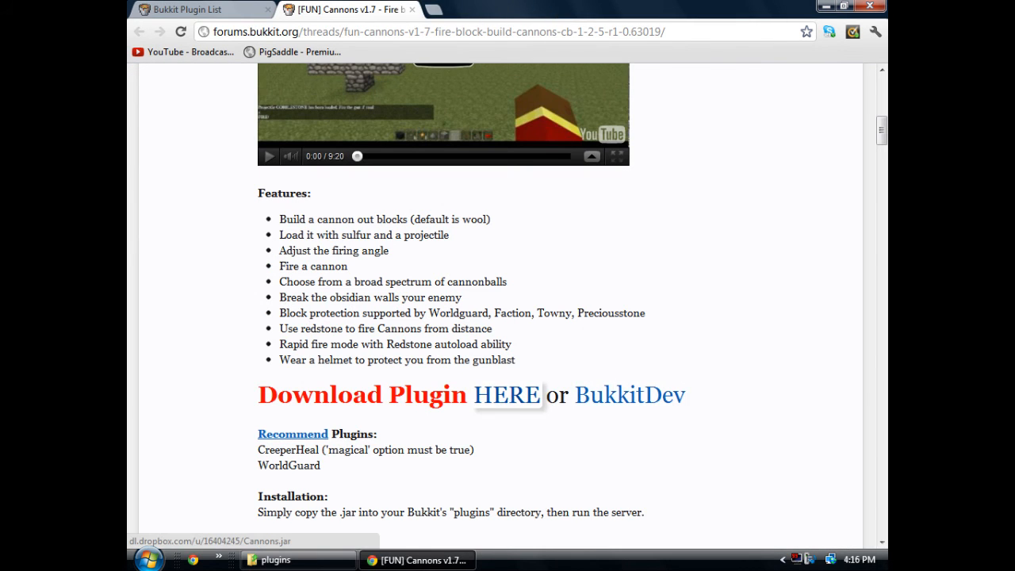
Download Cannons.jar directly from the plugin thread, keep the file despite the warning, and show it in its folder
left_click(496, 400)
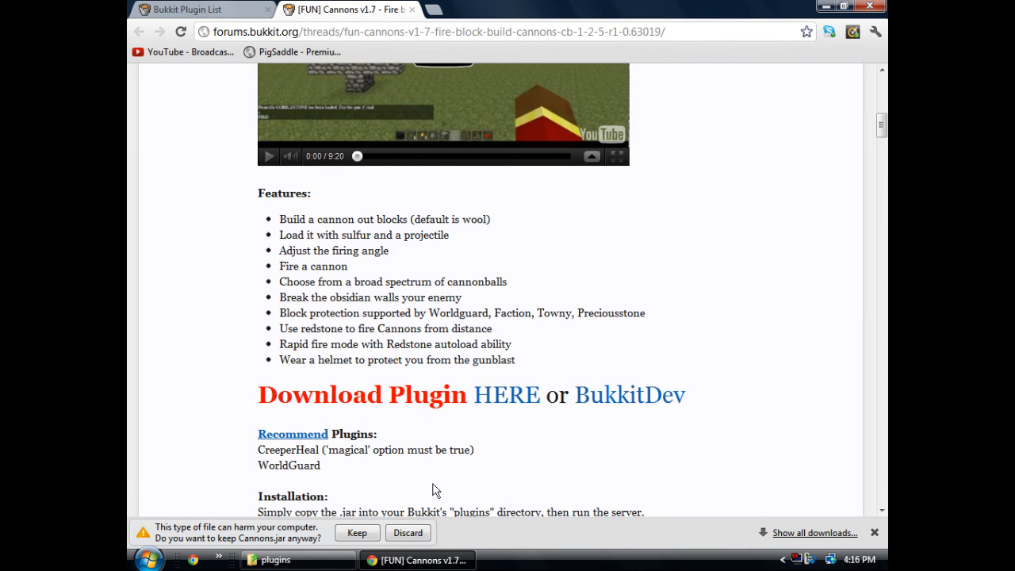
left_click(357, 533)
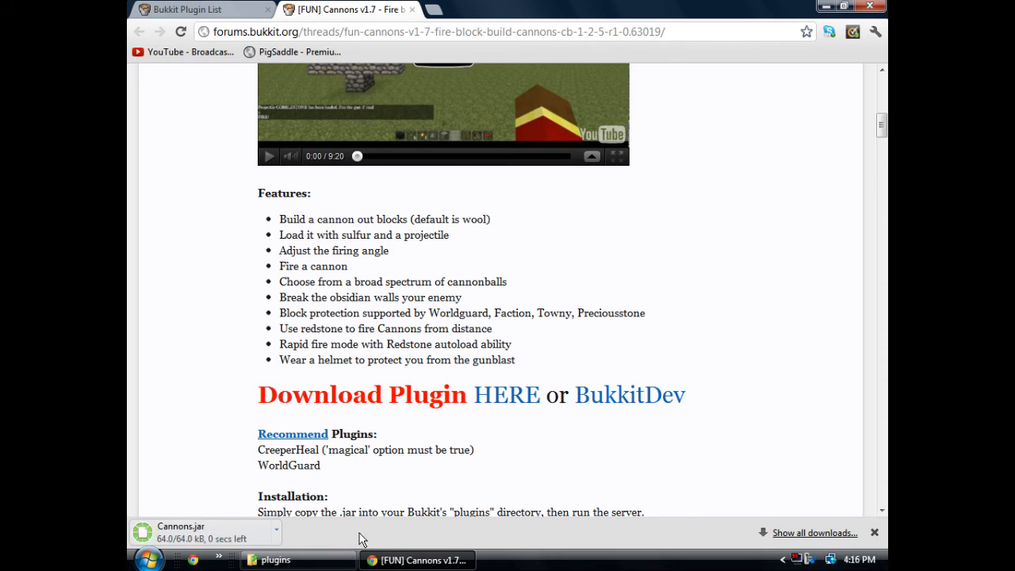
left_click(278, 531)
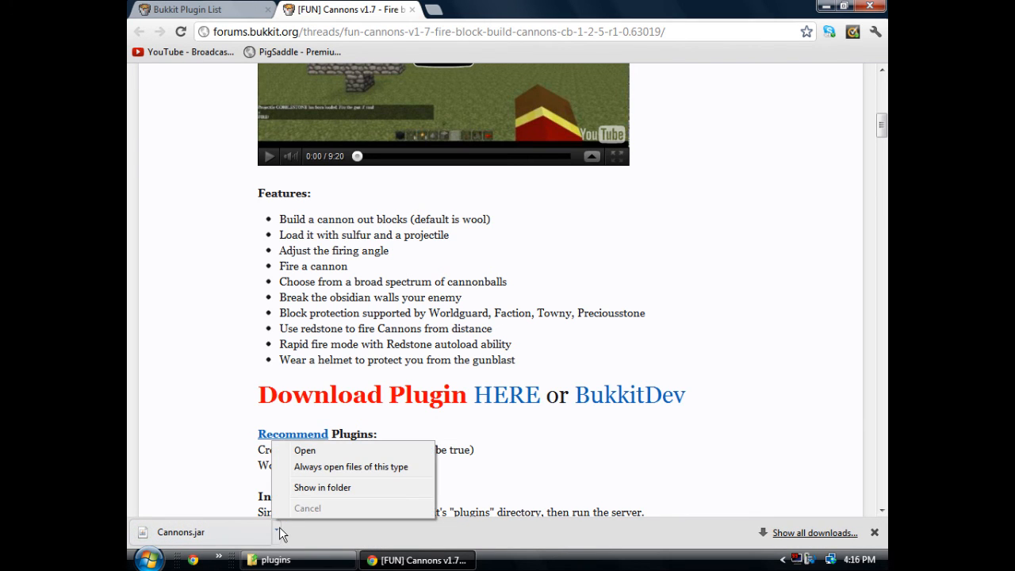
left_click(383, 487)
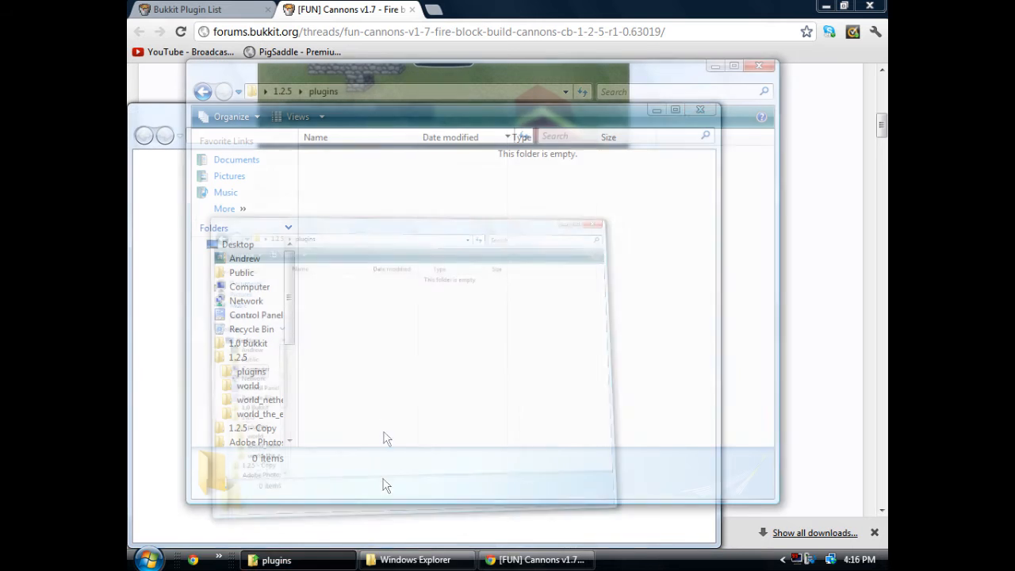
Put Cannons.jar from the Downloads folder into the 1.2.5 server's plugins folder
mouse_move(523, 545)
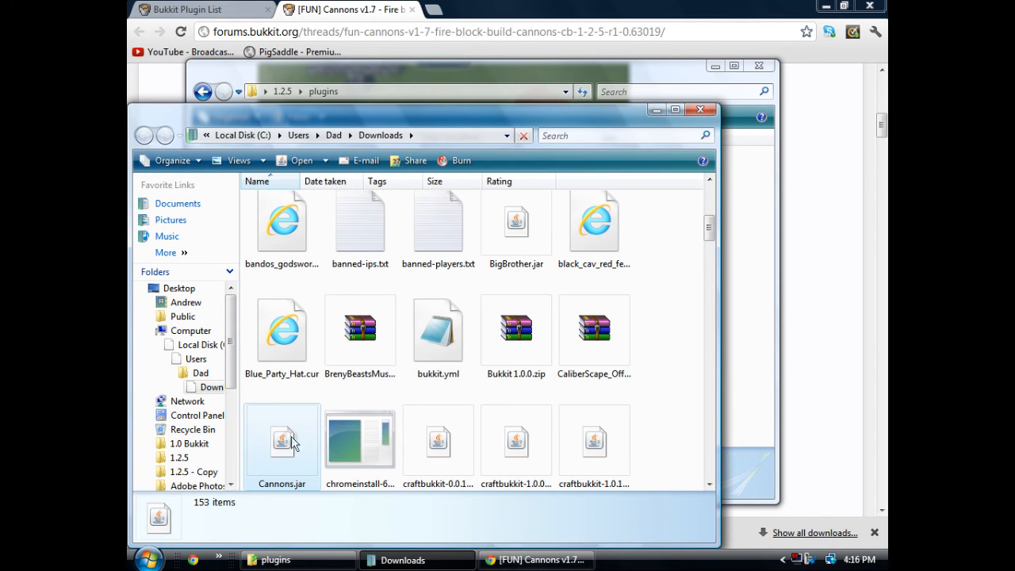
left_click(291, 442)
left_click(276, 560)
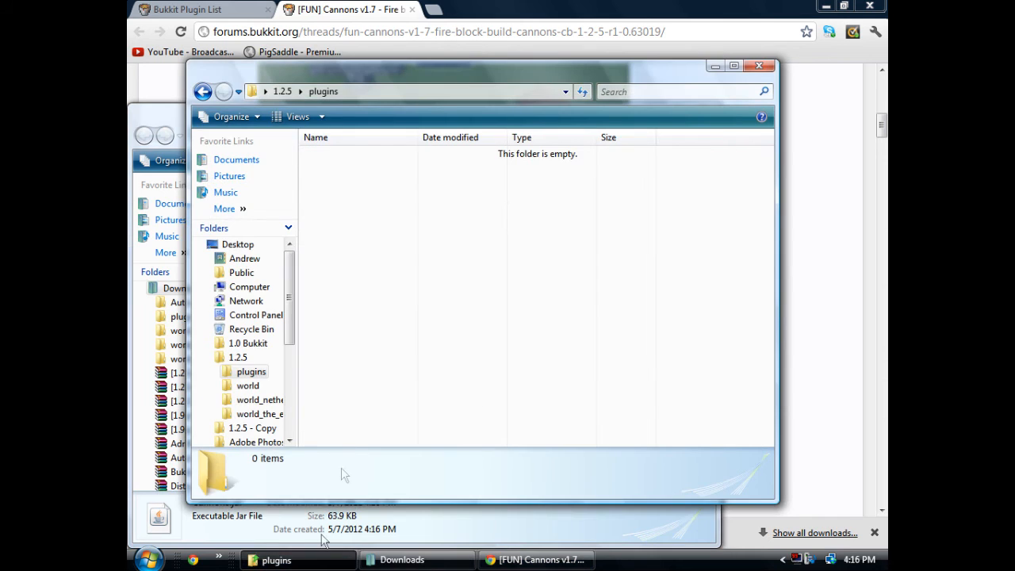
left_click(508, 560)
left_click(403, 561)
left_click_drag(292, 460, 353, 311)
left_click(361, 196)
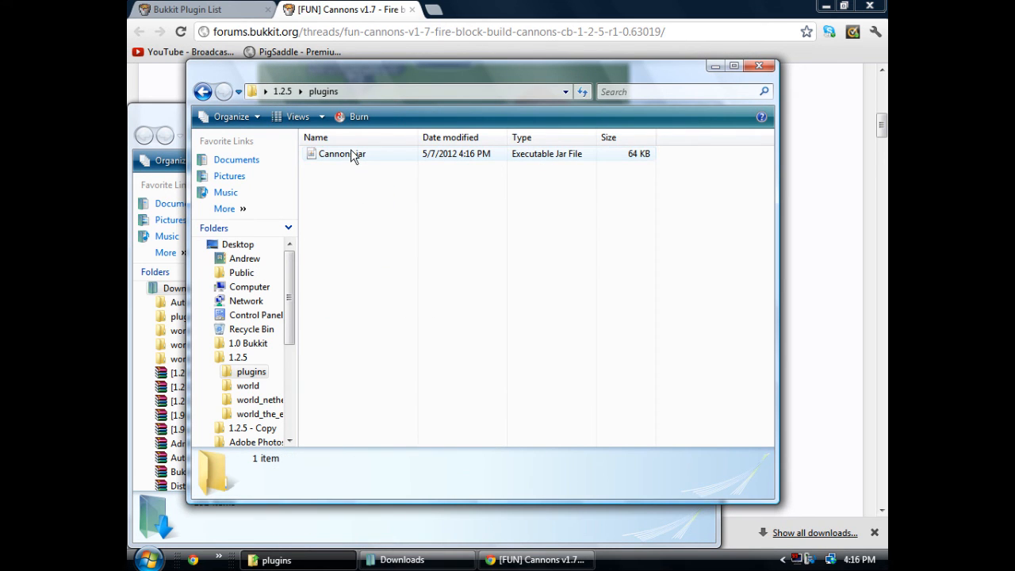
Return to the 1.2.5 folder, start the server with RUN.bat, and check the console log for the Cannons plugin
left_click(204, 94)
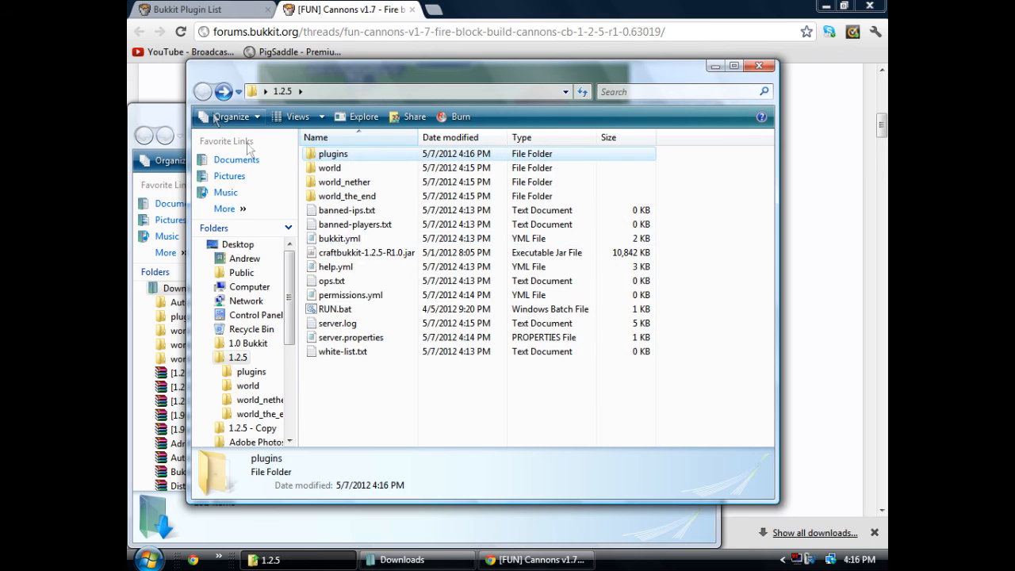
double_click(399, 310)
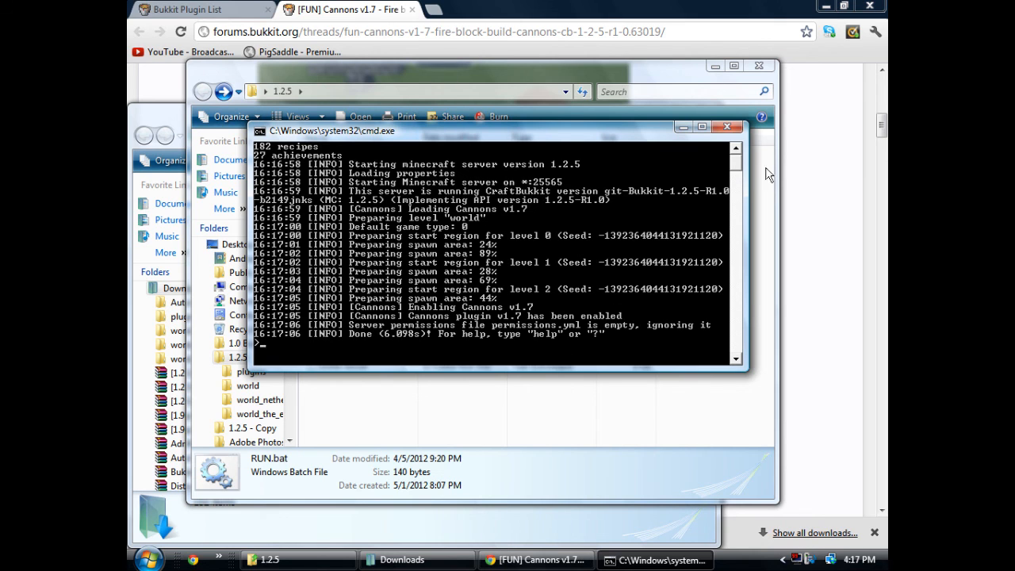
scroll(735, 165, "down", 1)
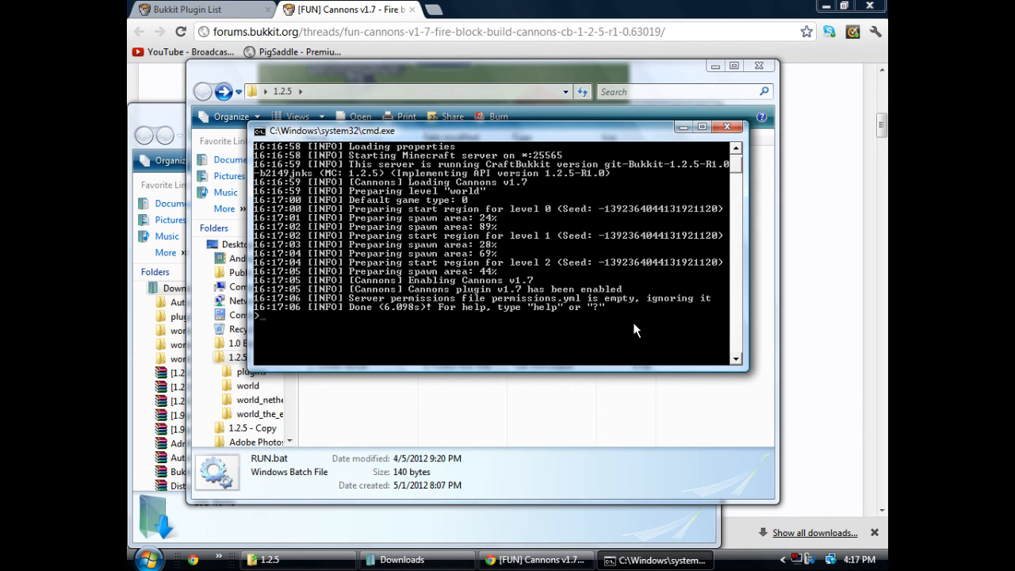
scroll(633, 322, "up", 1)
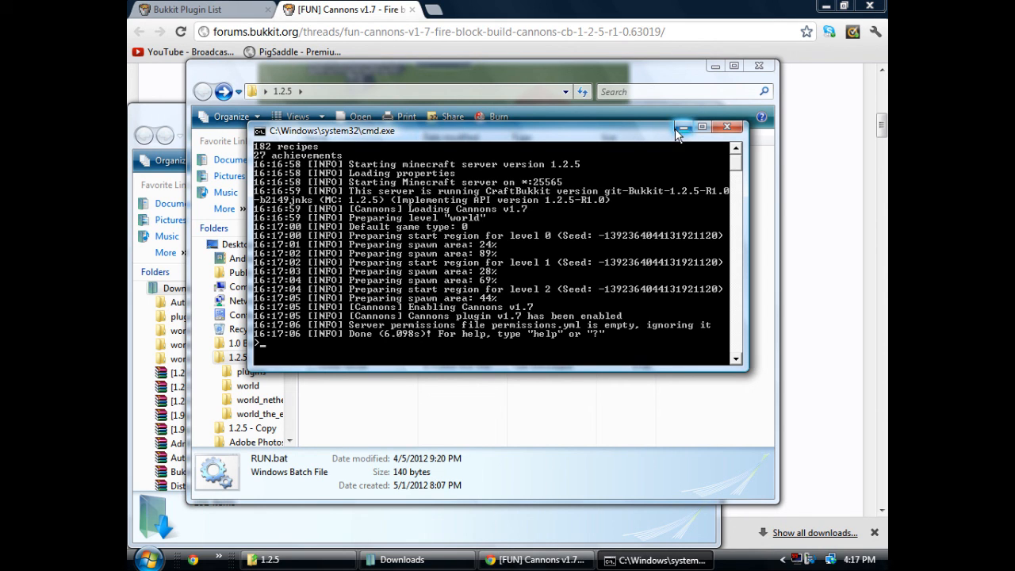
Stop the running server with the stop command and dismiss its console to get back to the 1.2.5 folder
type("op")
key("Return")
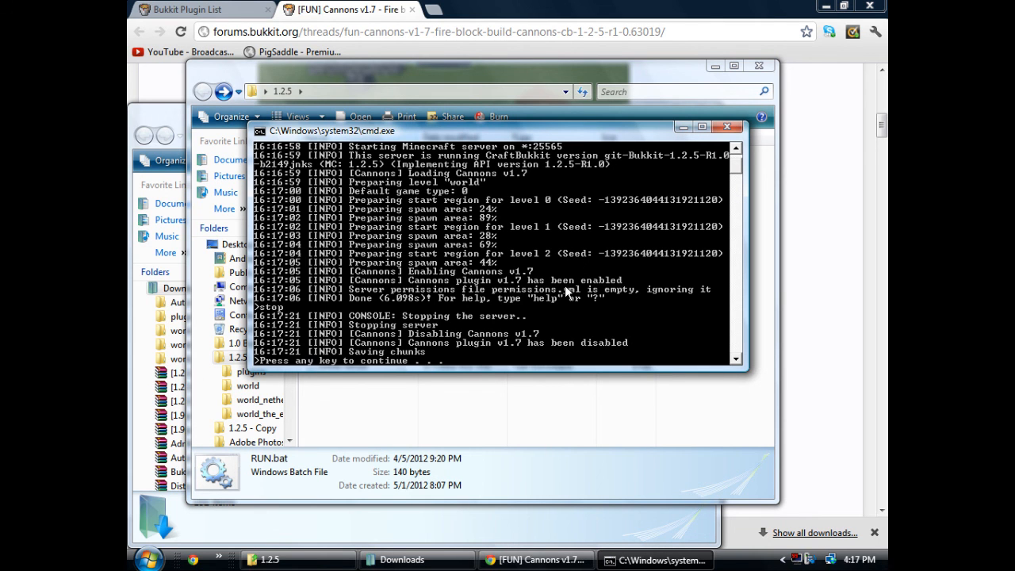
key("Return")
left_click(544, 389)
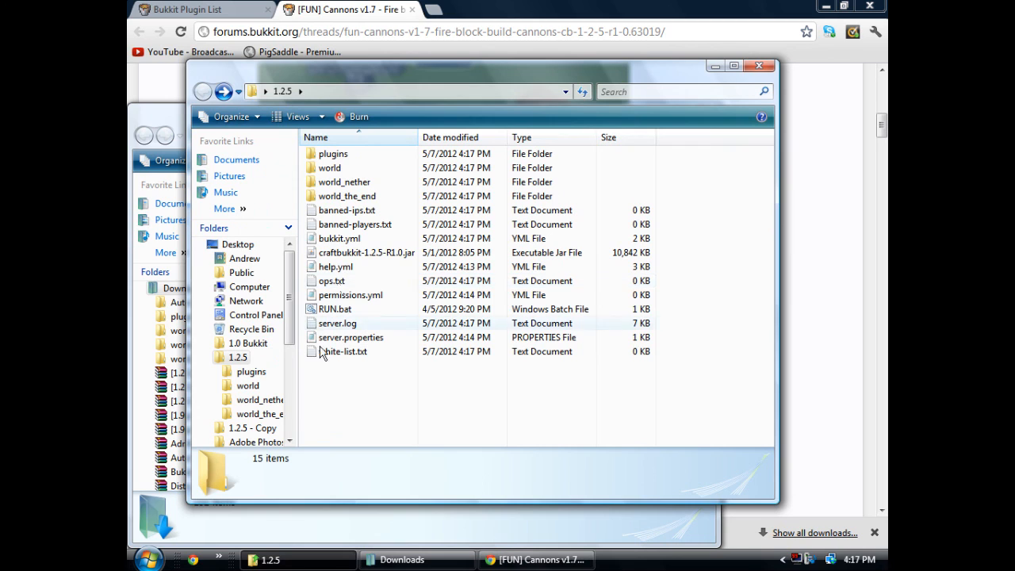